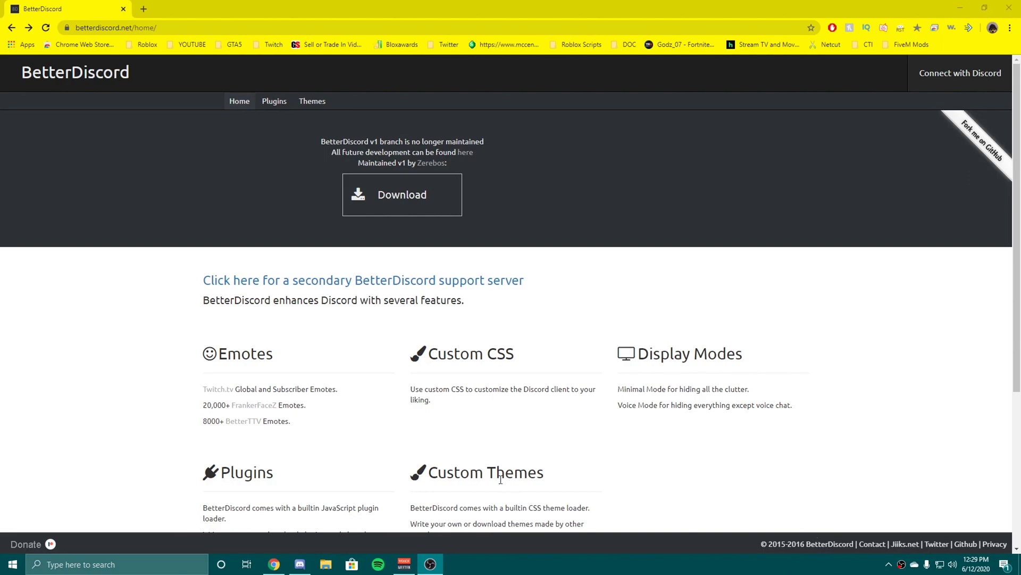
Step: Open the BetterDiscord download's GitHub releases page and save BandagedBD_Windows.exe from Redesigned Installers v1.0.4 to the CRAP (E:) drive
left_click(421, 207)
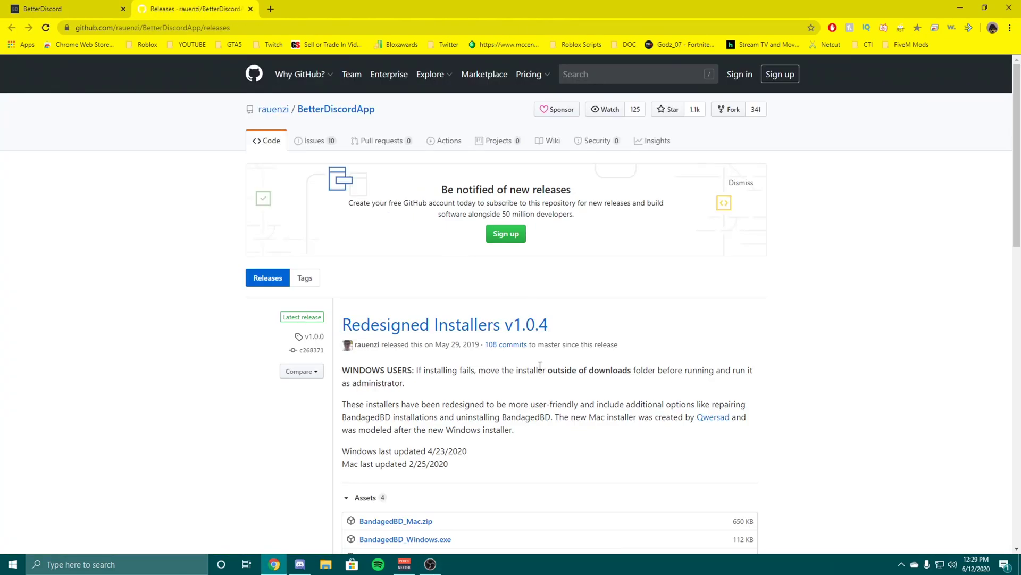
scroll(547, 390, "down", 4)
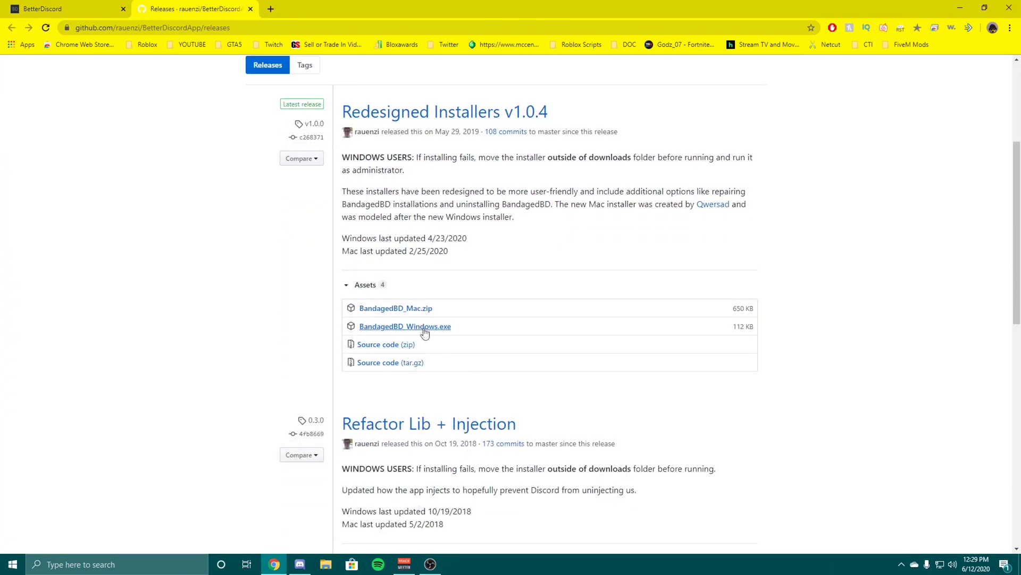
scroll(567, 358, "up", 3)
scroll(570, 359, "down", 3)
scroll(571, 360, "up", 3)
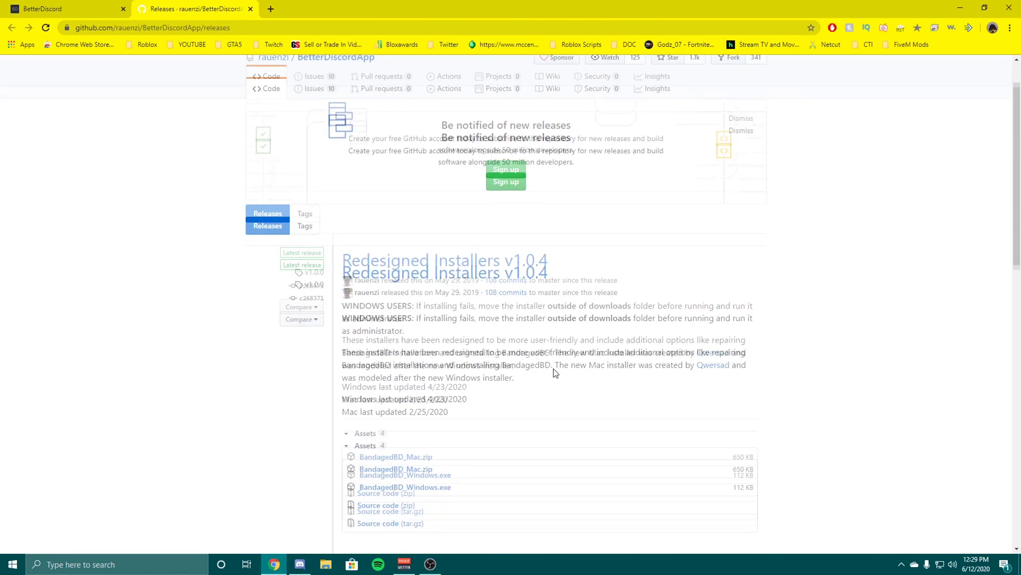
scroll(555, 372, "down", 2)
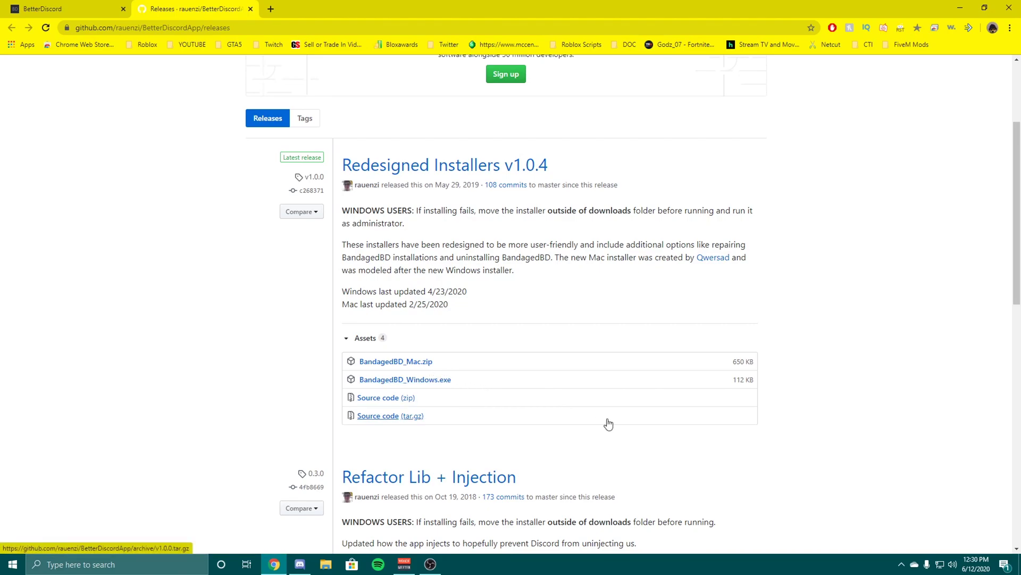
left_click(441, 380)
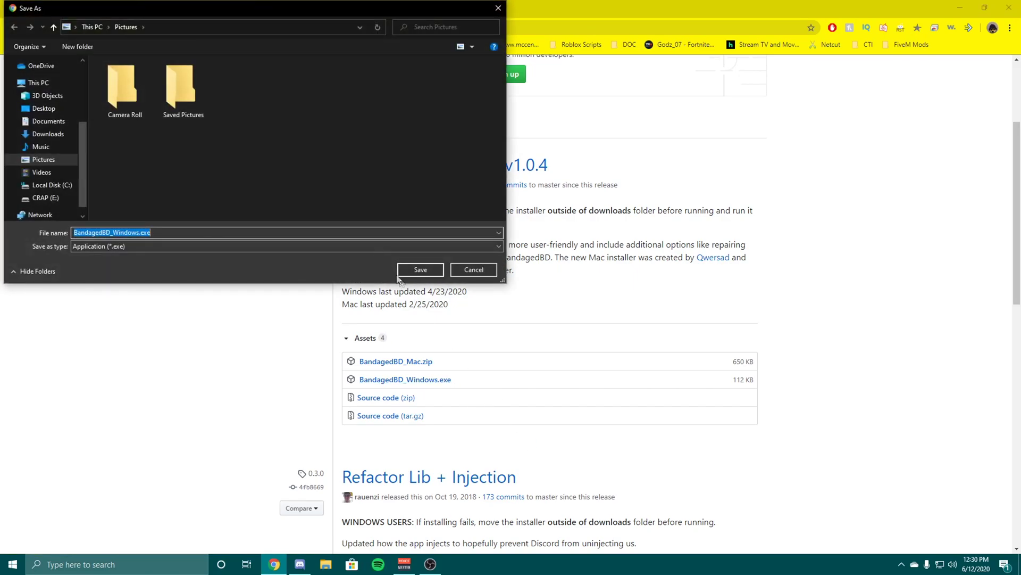
left_click(73, 198)
left_click(419, 272)
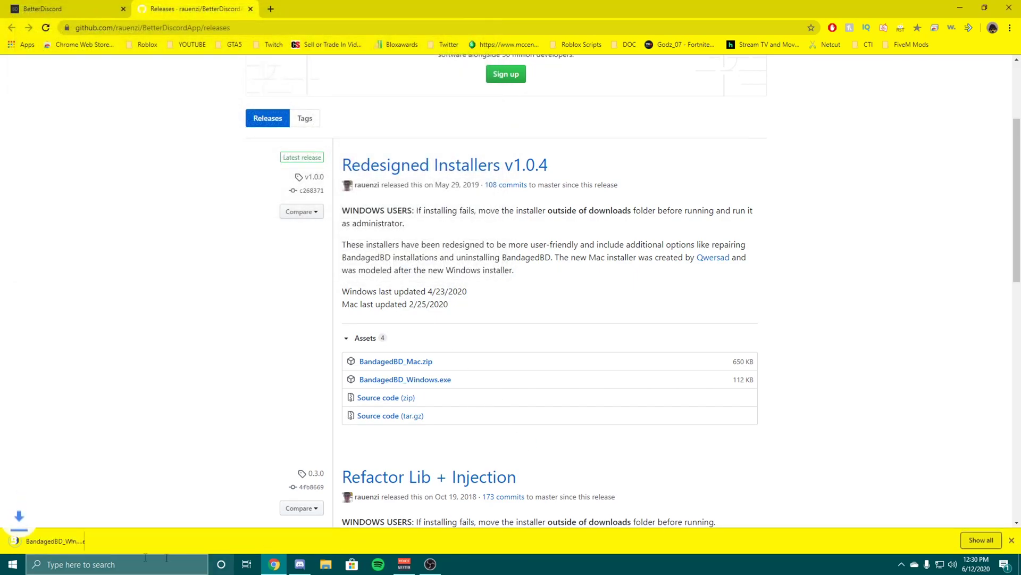
Step: Run the downloaded installer, install BandagedBD to Discord Stable with all Discord instances restarting, and exit the installer
left_click(55, 543)
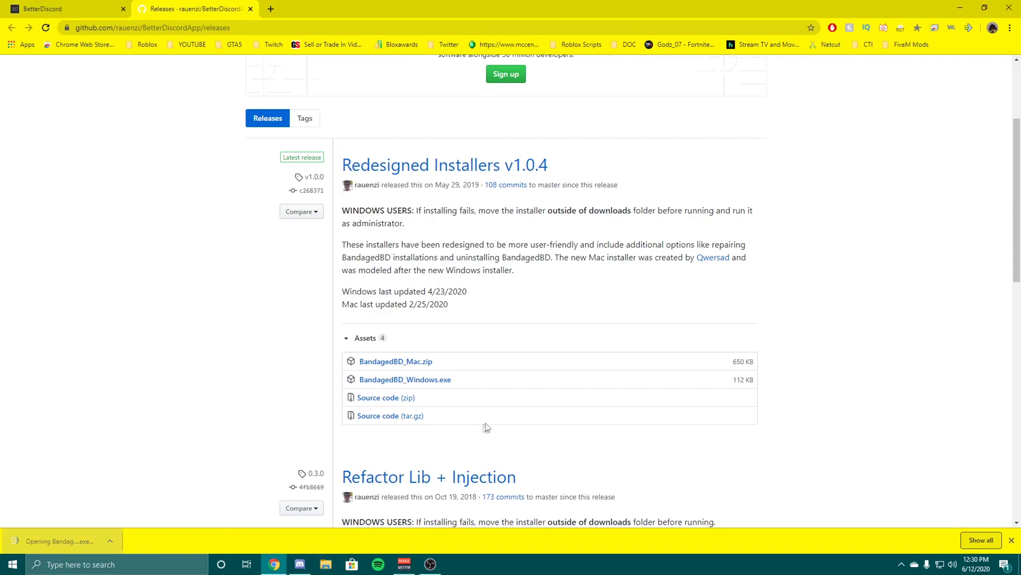
left_click(638, 403)
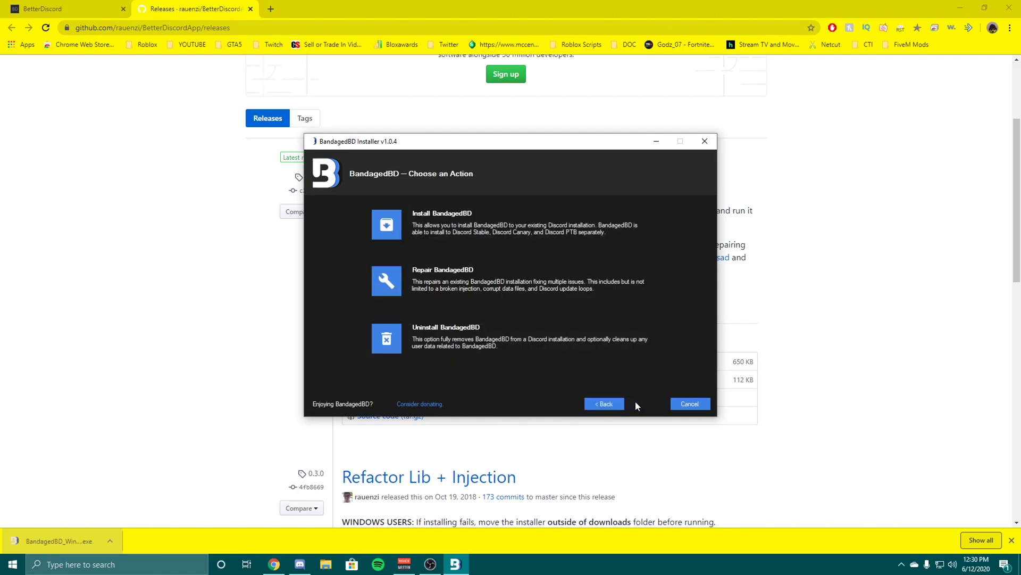
left_click(390, 224)
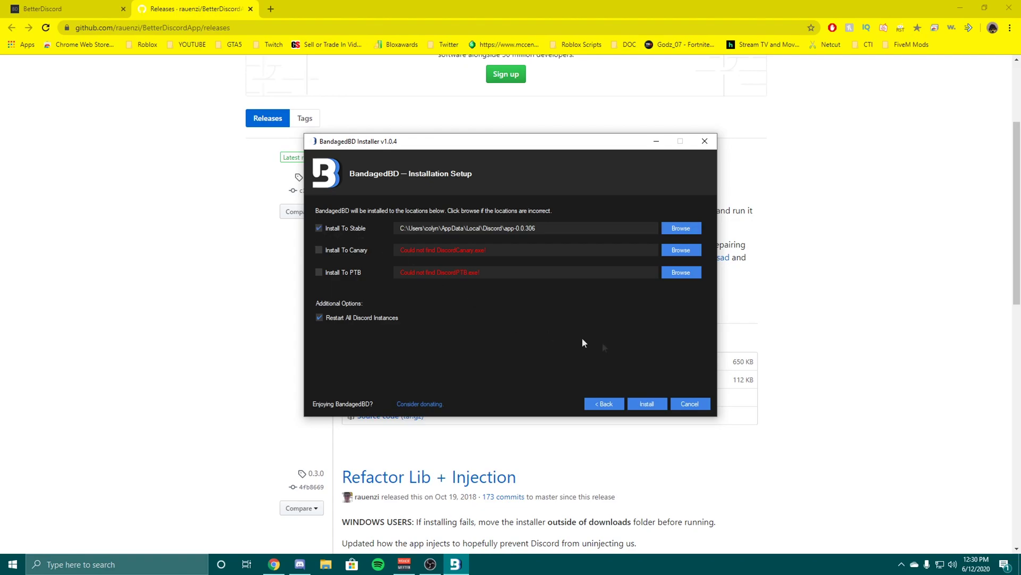
left_click(647, 404)
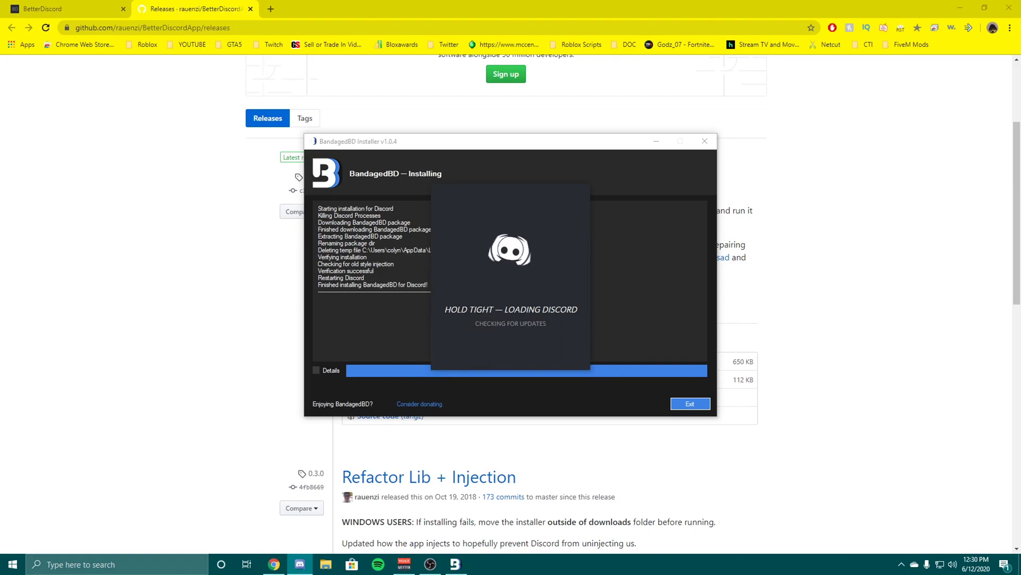
left_click_drag(376, 142, 243, 138)
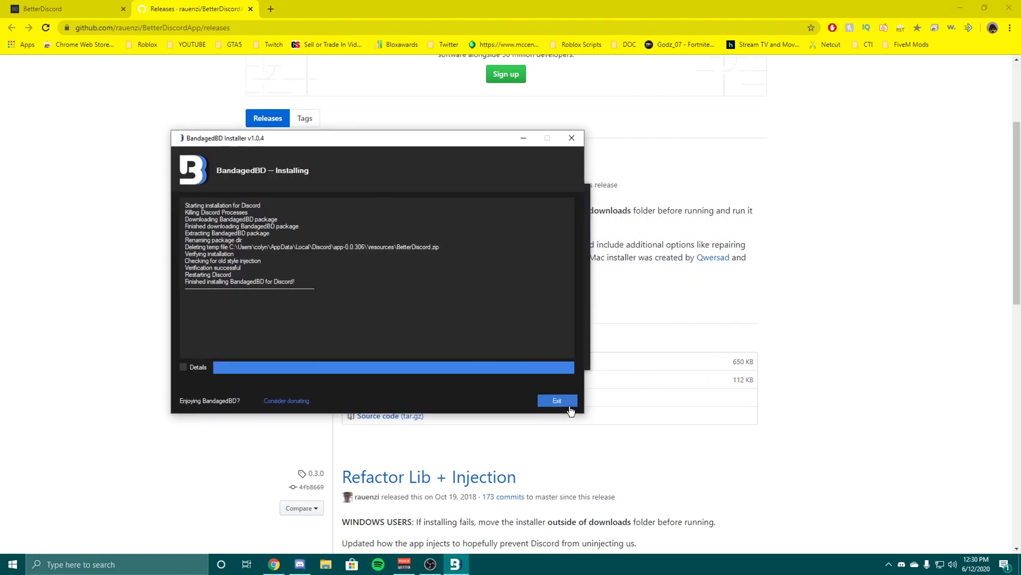
left_click(557, 400)
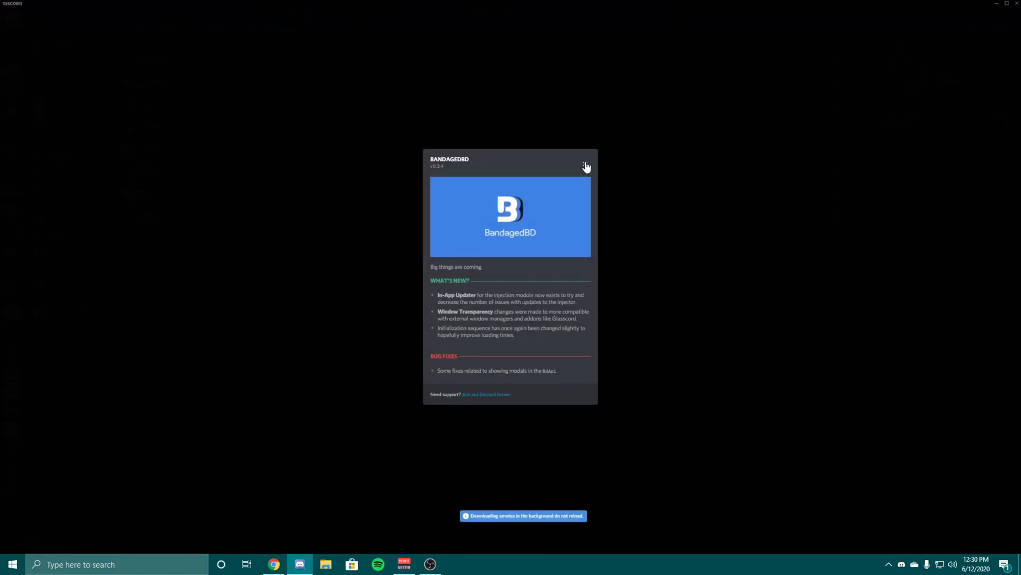
Step: Dismiss the BandagedBD changelog in Discord and view the BandagedBD Settings, Emotes, Plugins and Themes pages in User Settings
left_click(585, 167)
key("Escape")
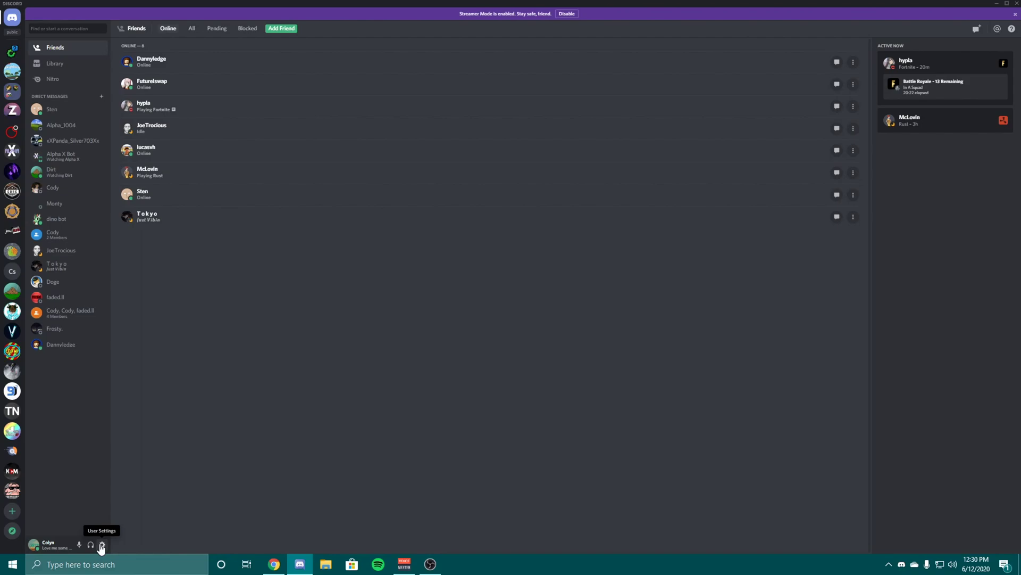
left_click(101, 545)
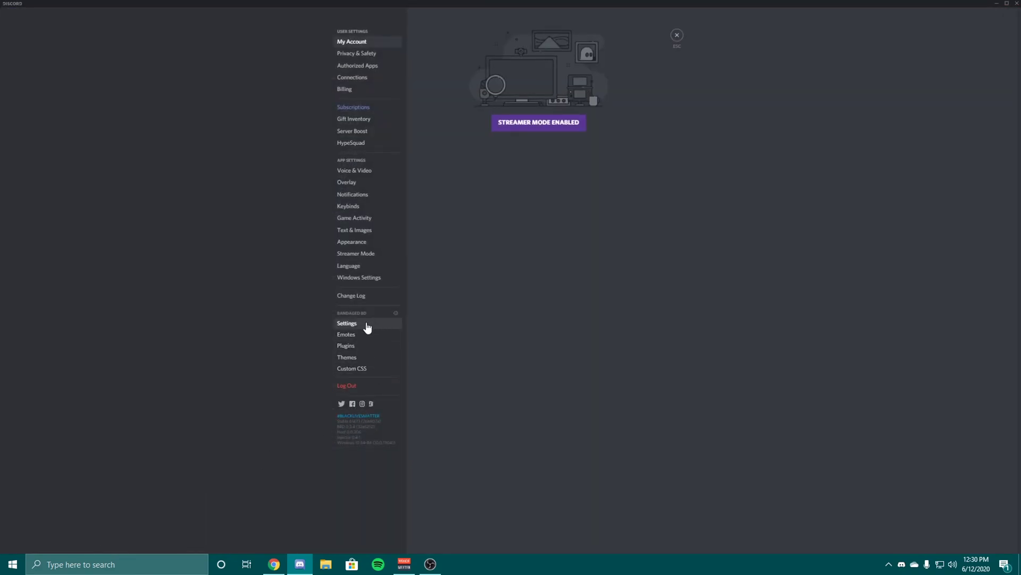
left_click(348, 326)
left_click(344, 334)
left_click(346, 345)
left_click(346, 357)
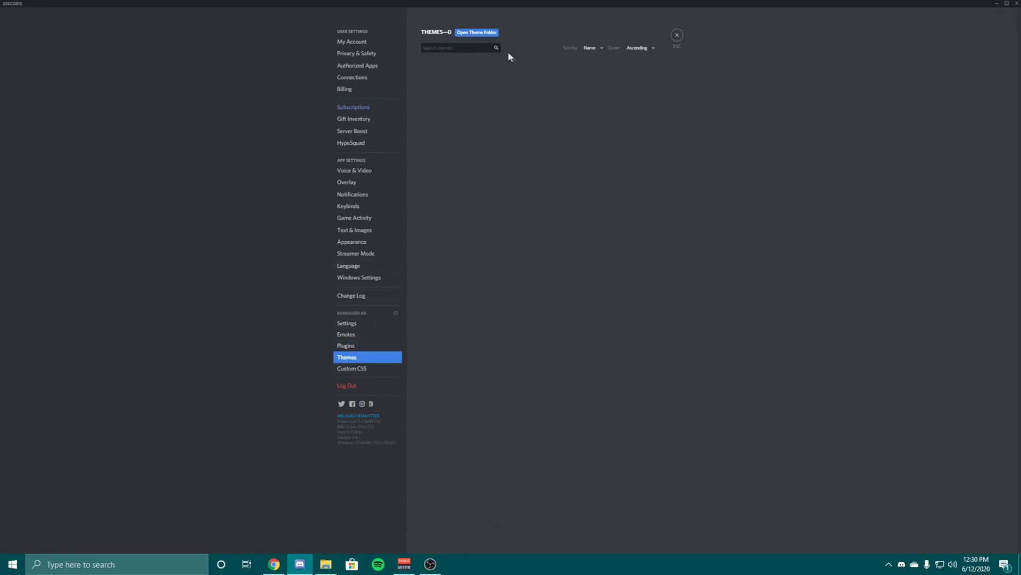
Step: View the BandagedBD plugins and themes folders in File Explorer and minimize their windows
left_click(343, 347)
left_click(475, 33)
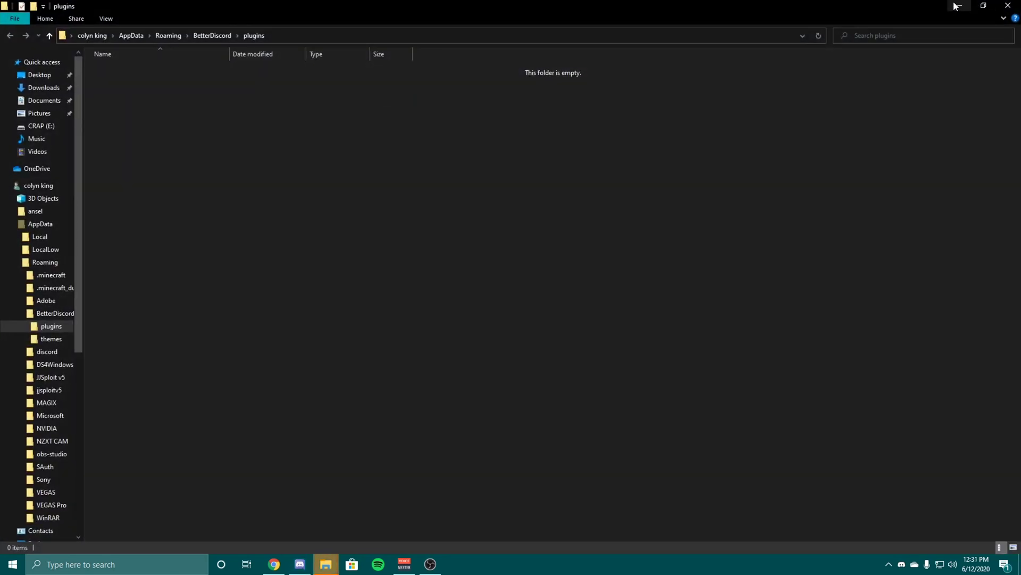
left_click(956, 6)
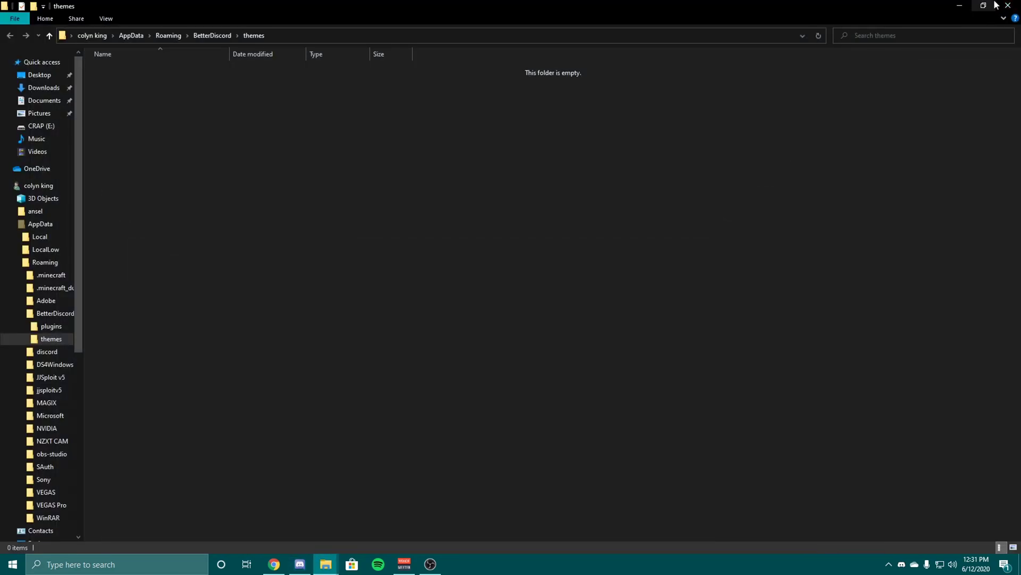
left_click(960, 5)
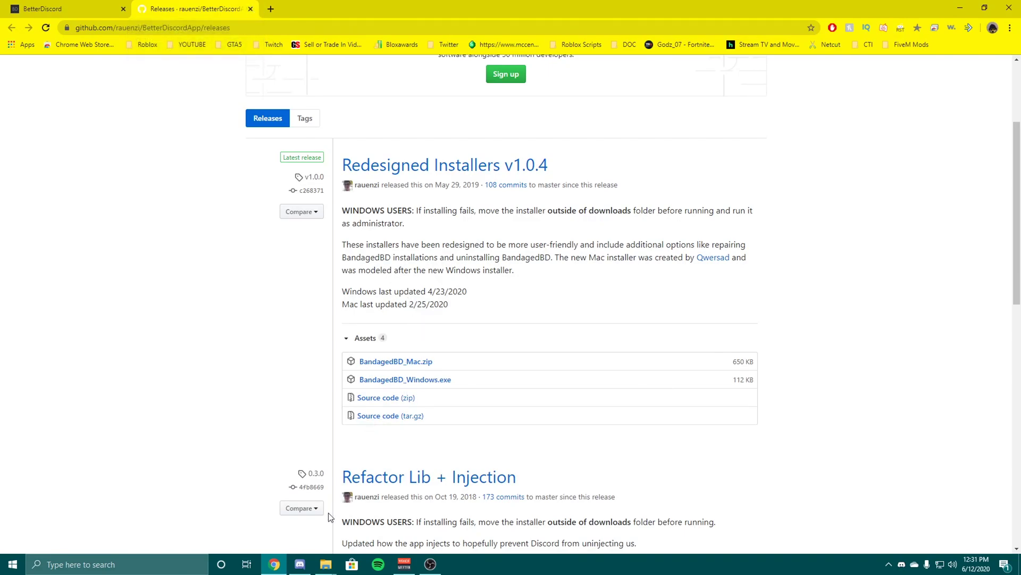
Step: Open the secondary BetterDiscord support server link from the BetterDiscord home page in a new browser tab and switch to it
left_click(300, 564)
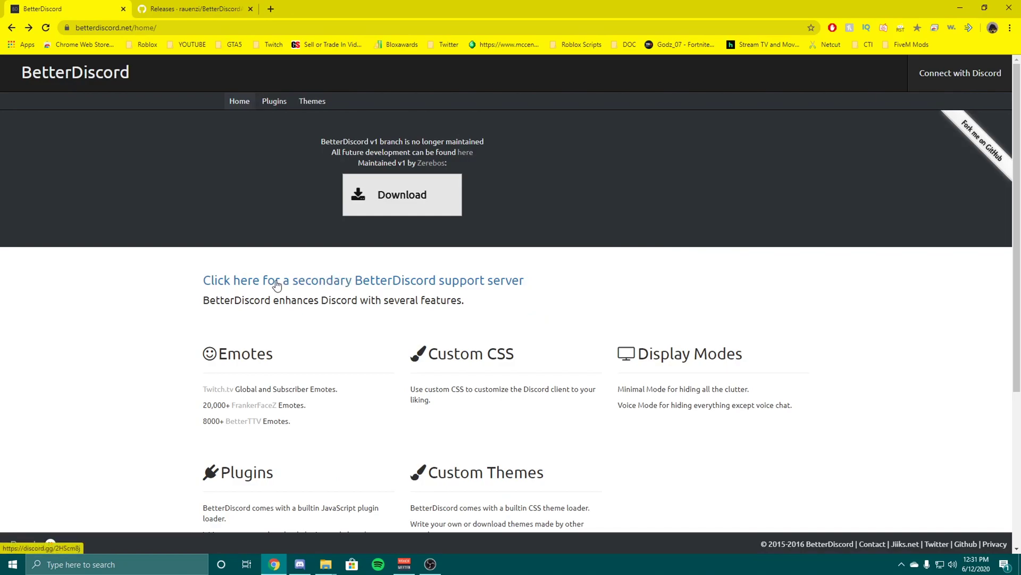
right_click(276, 285)
left_click(311, 290)
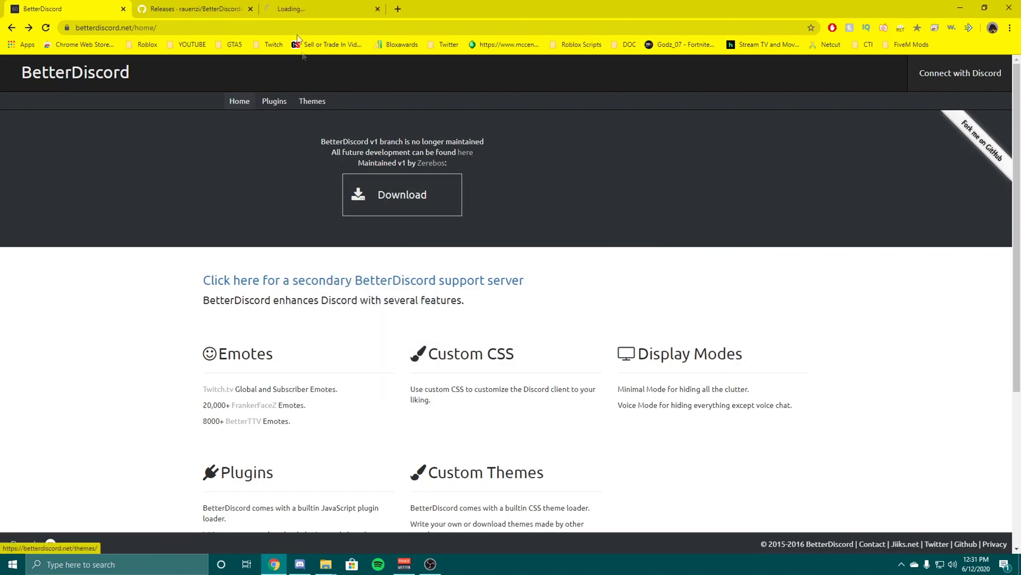
left_click(306, 7)
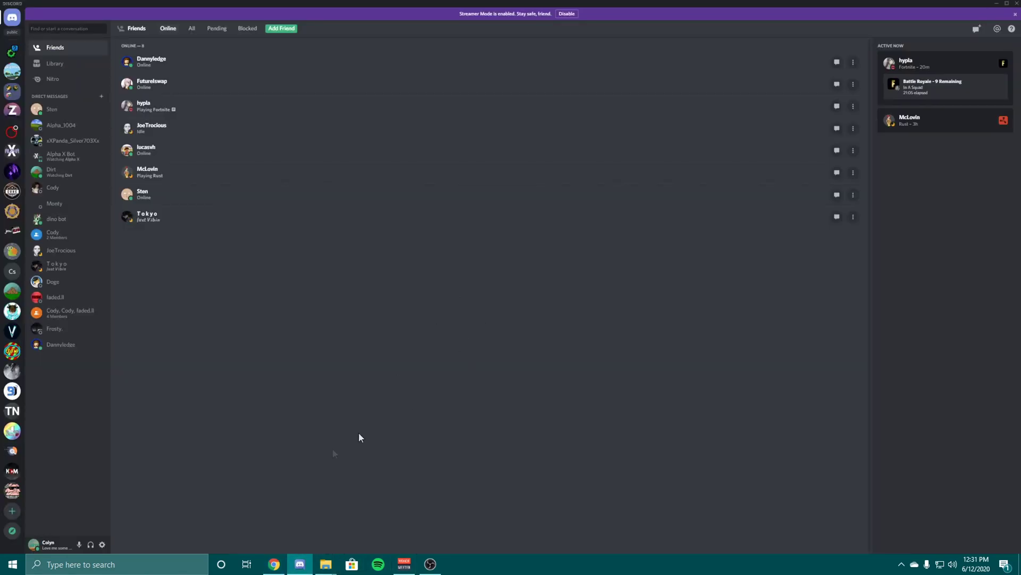
Step: Disable Streamer Mode in Discord, reload the support server invite page in the browser, and return to Discord
left_click(274, 564)
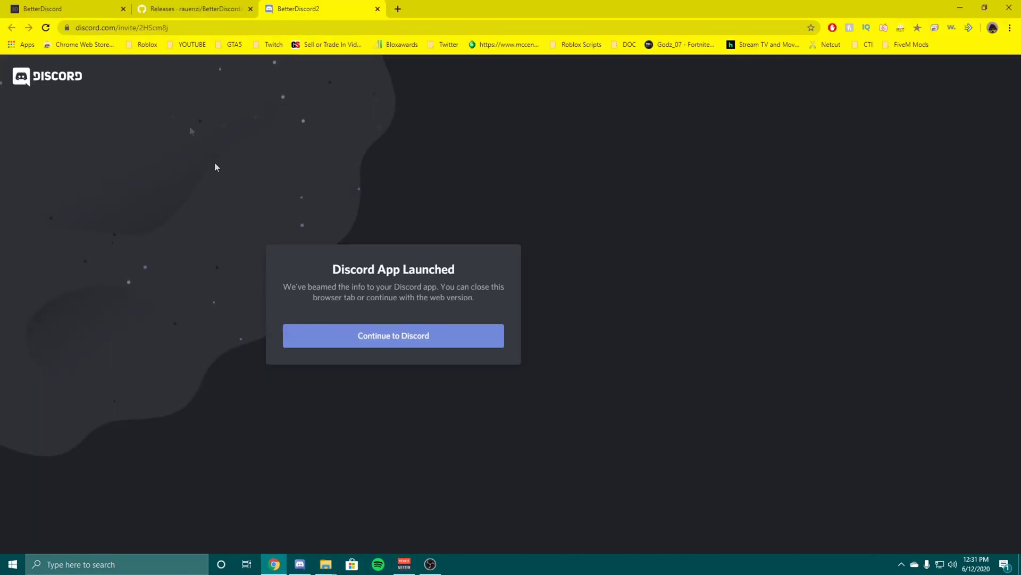
left_click(270, 567)
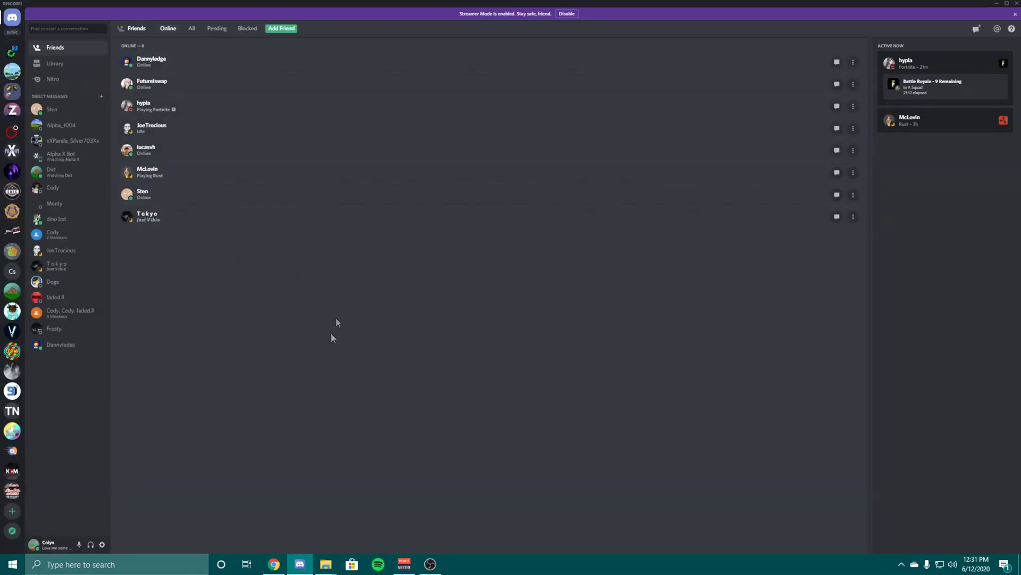
left_click(567, 13)
left_click(273, 566)
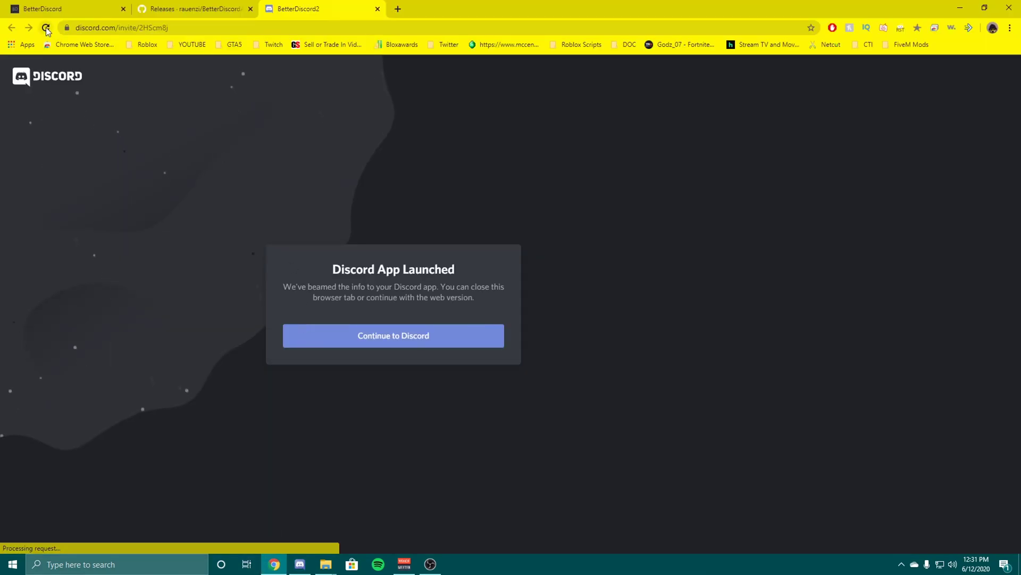
left_click(299, 568)
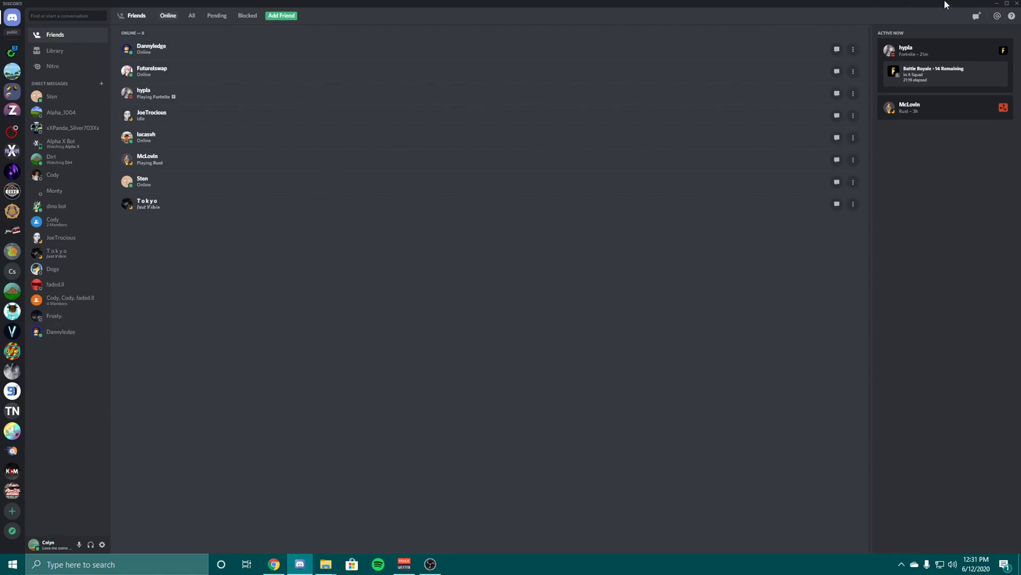
Step: Minimize Discord and select the support server's invite address in the browser
left_click(996, 3)
left_click(178, 27)
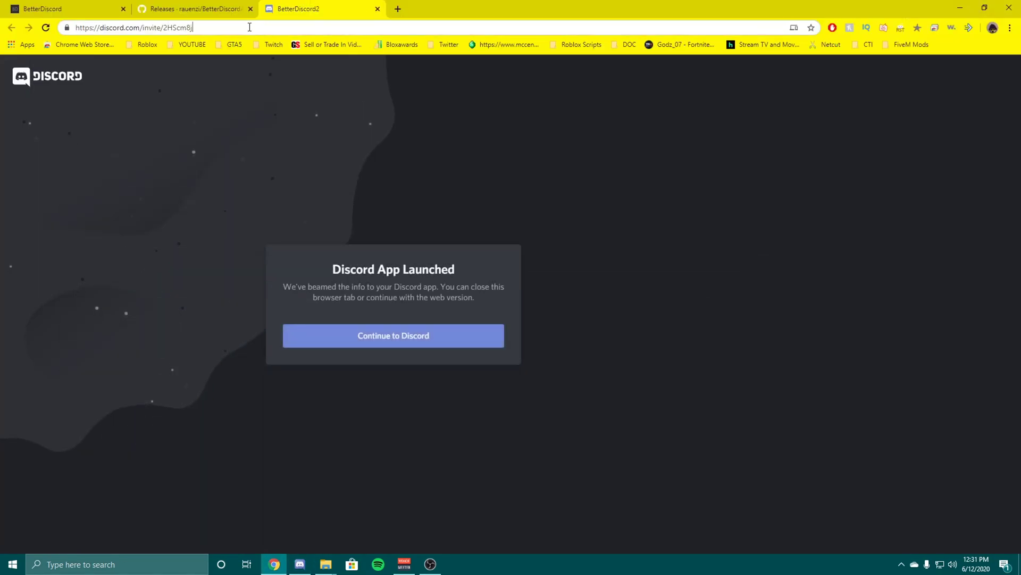
double_click(178, 28)
left_click(274, 564)
left_click(273, 564)
Step: Switch to Discord and view the official plugin list and official theme list channels of the BetterDiscord2 server
left_click(300, 563)
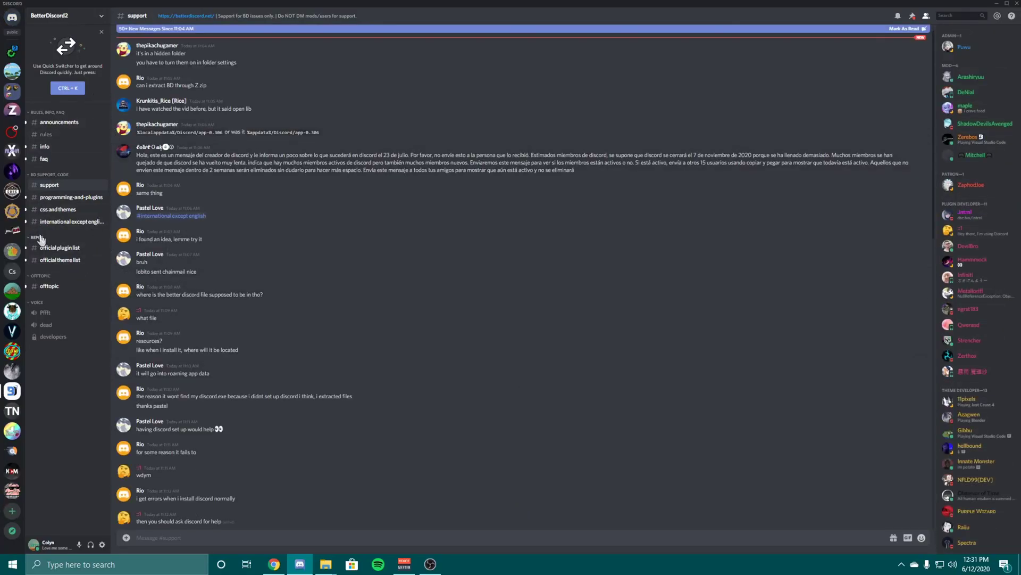
left_click(53, 252)
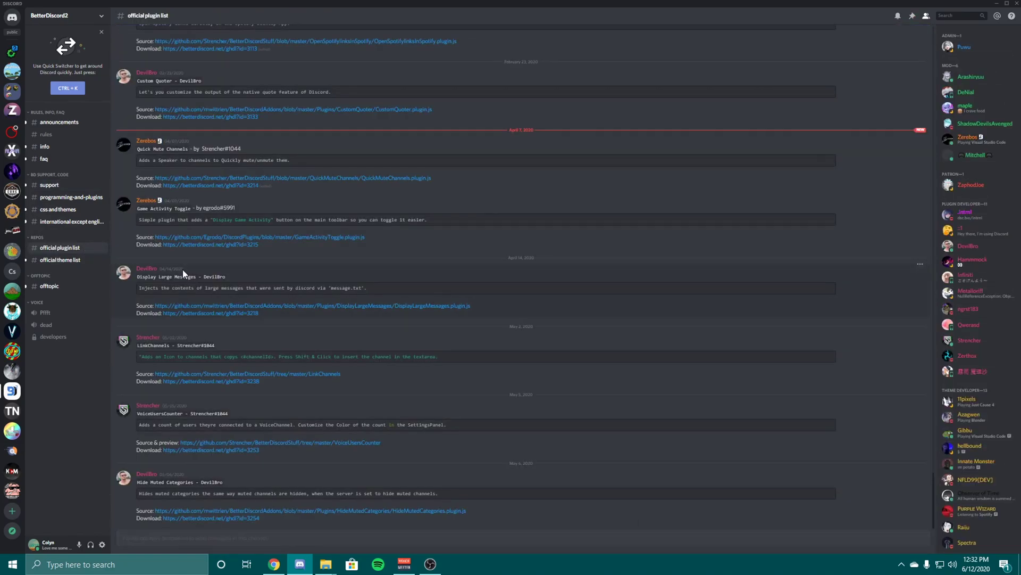
left_click(69, 260)
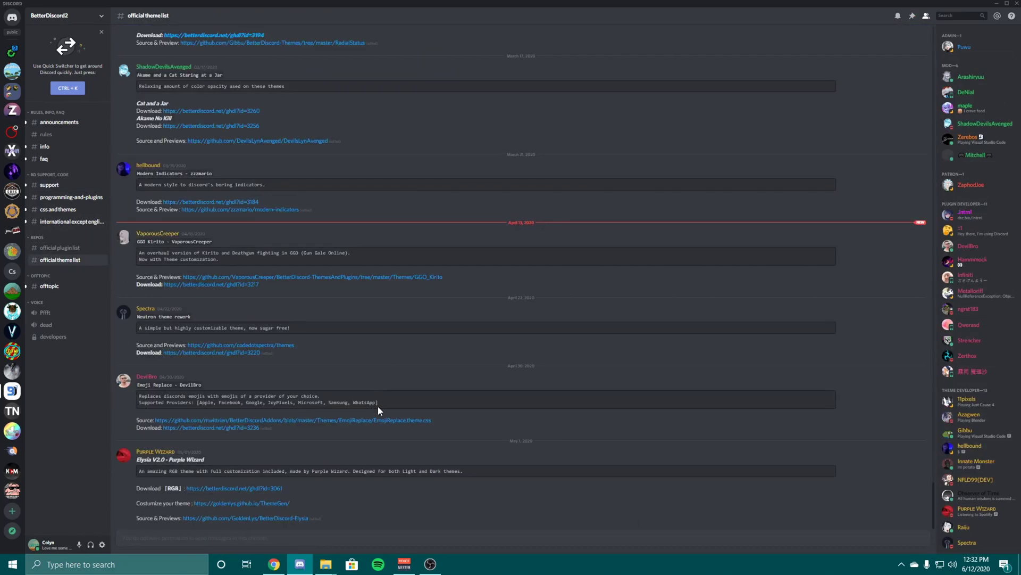
Step: Switch to the browser, open betterdiscordlibrary.com/themes, and look through the available themes
left_click(270, 568)
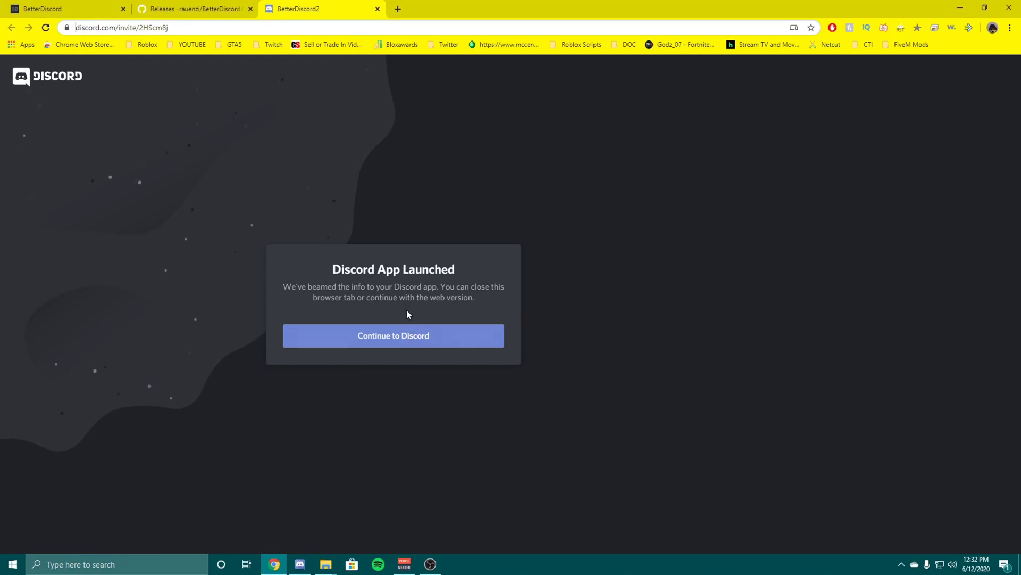
left_click(303, 28)
type("bett")
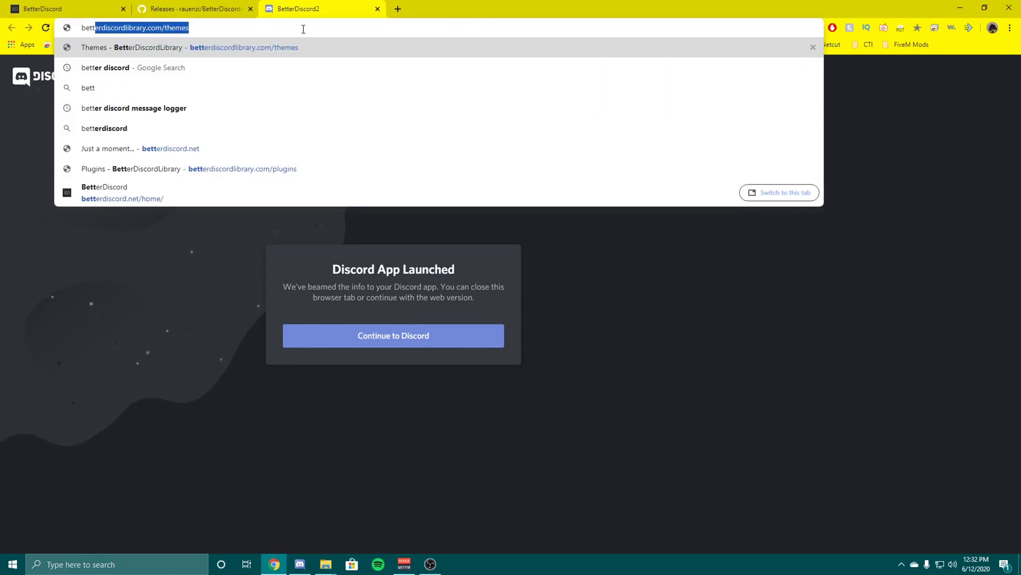
key("Return")
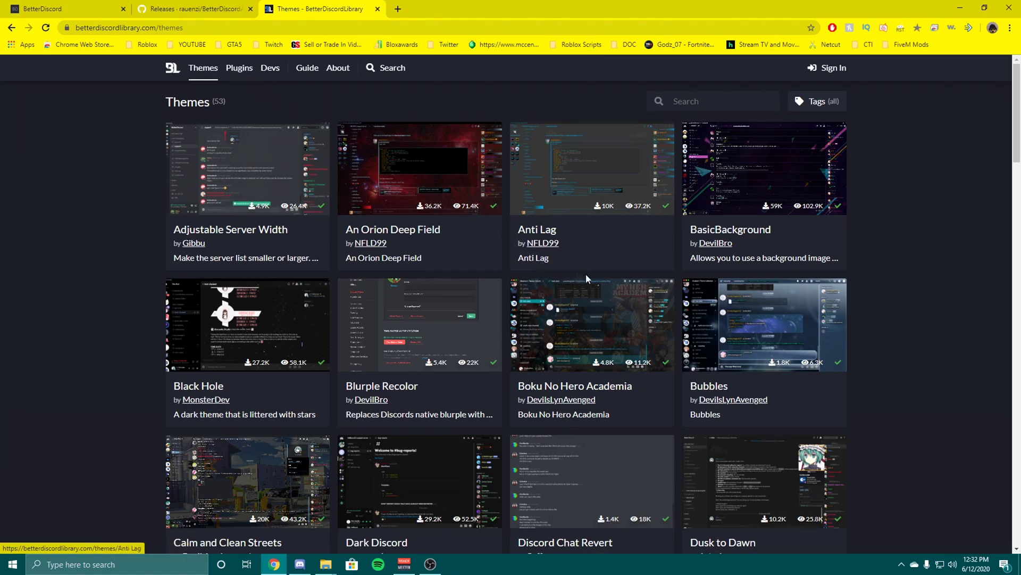
scroll(591, 277, "down", 6)
scroll(593, 280, "down", 4)
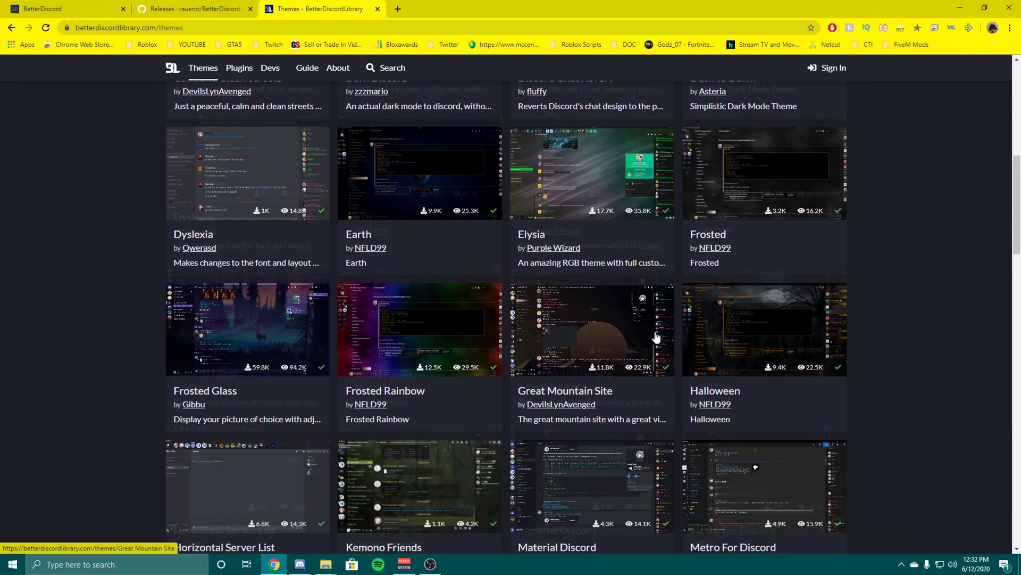
scroll(477, 278, "up", 1)
scroll(612, 267, "down", 7)
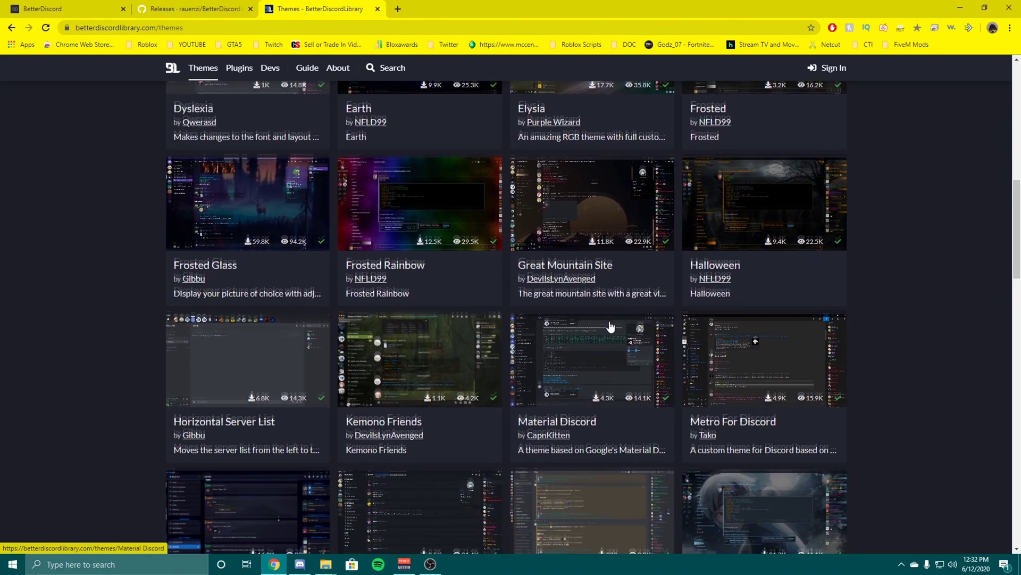
scroll(622, 327, "down", 1)
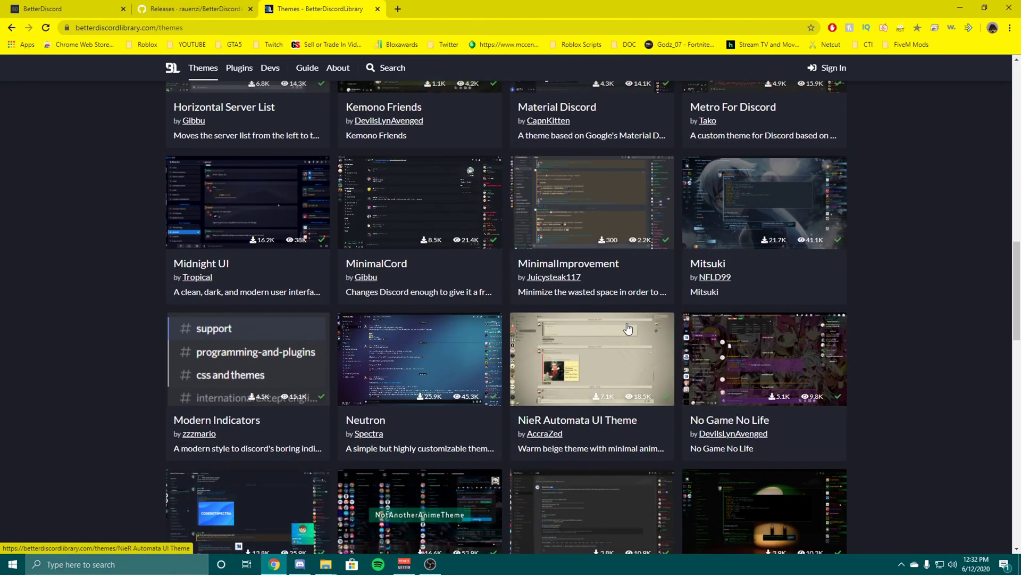
Step: Open the Modern Indicators theme from the theme list and download it as ModernIndicators.theme.css to the CRAP (E:) drive
scroll(596, 317, "down", 1)
scroll(595, 317, "down", 4)
scroll(270, 193, "up", 2)
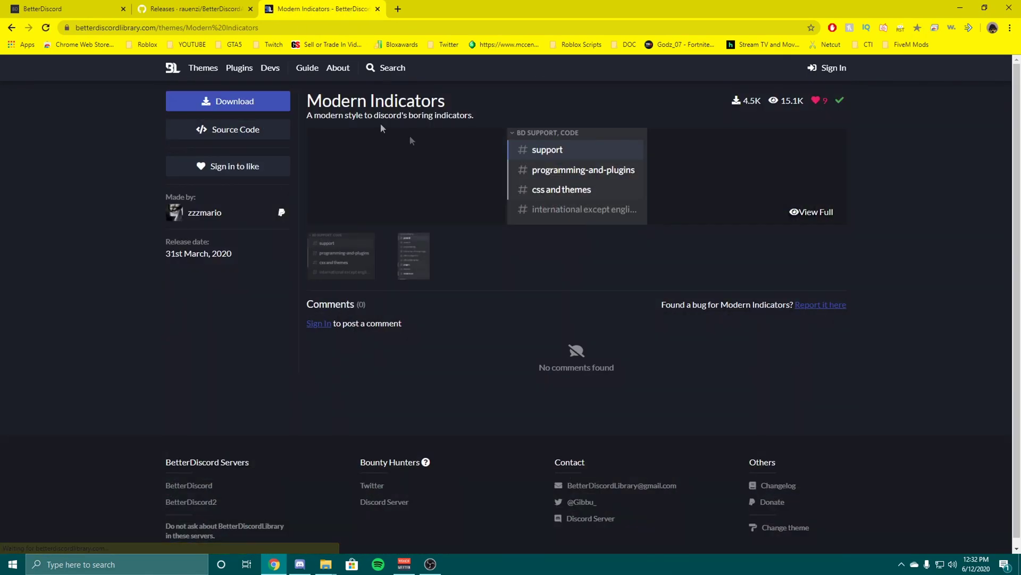
left_click(263, 95)
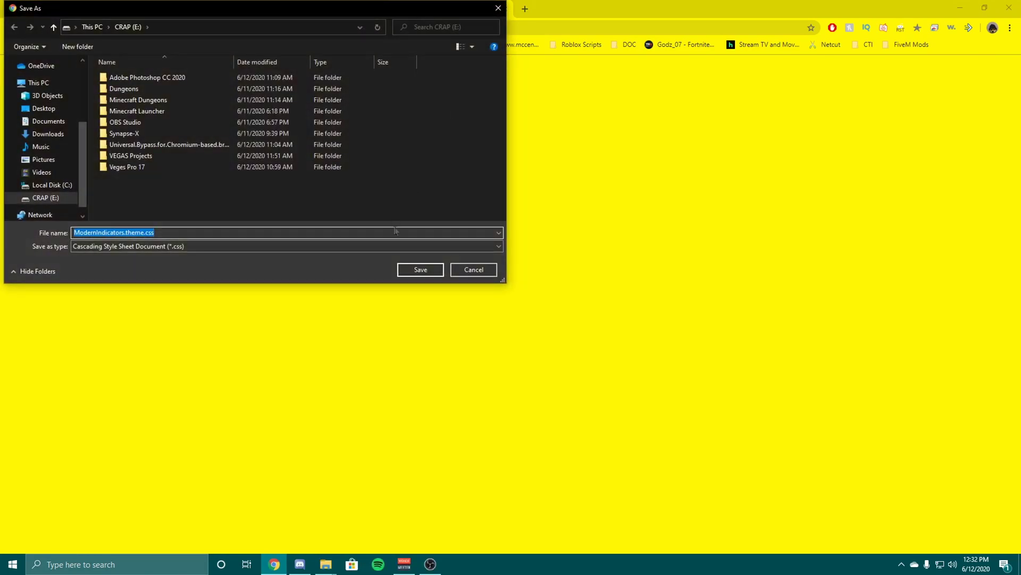
left_click(419, 270)
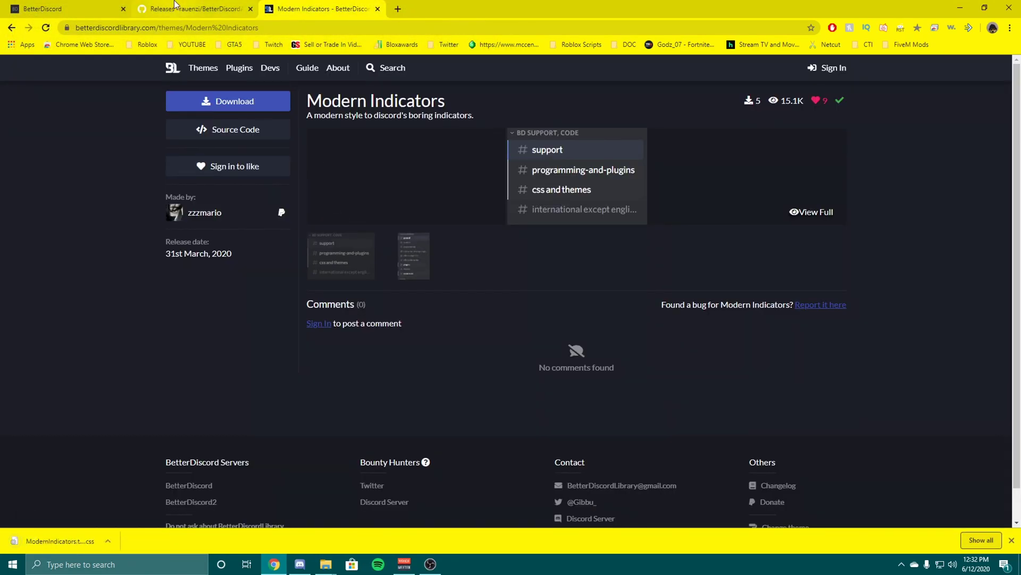
Step: Return to the theme list, open the Frosted Glass theme and download it as FrostedGlass.theme.css
left_click(194, 9)
left_click(324, 8)
left_click(11, 28)
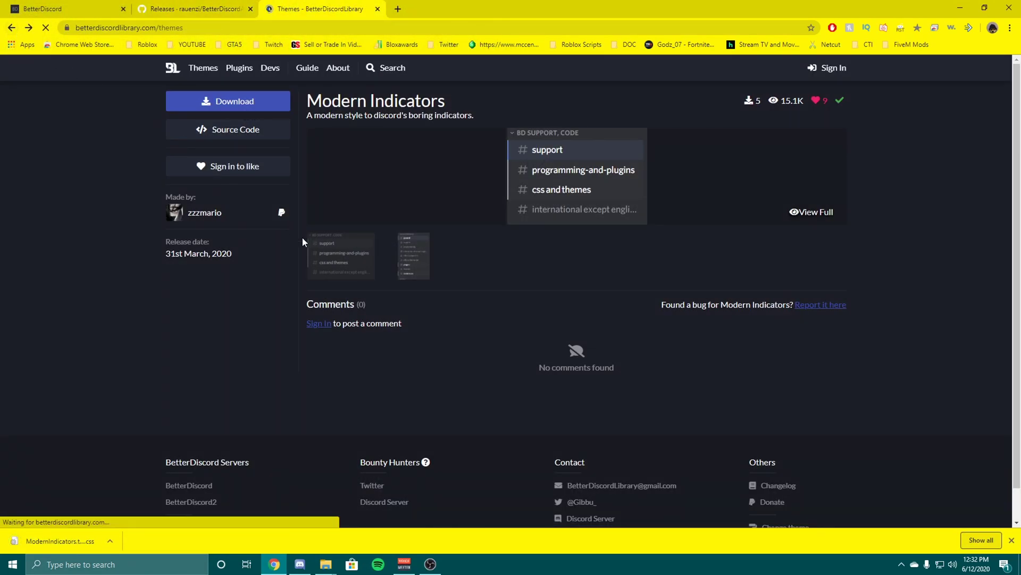
scroll(372, 255, "down", 2)
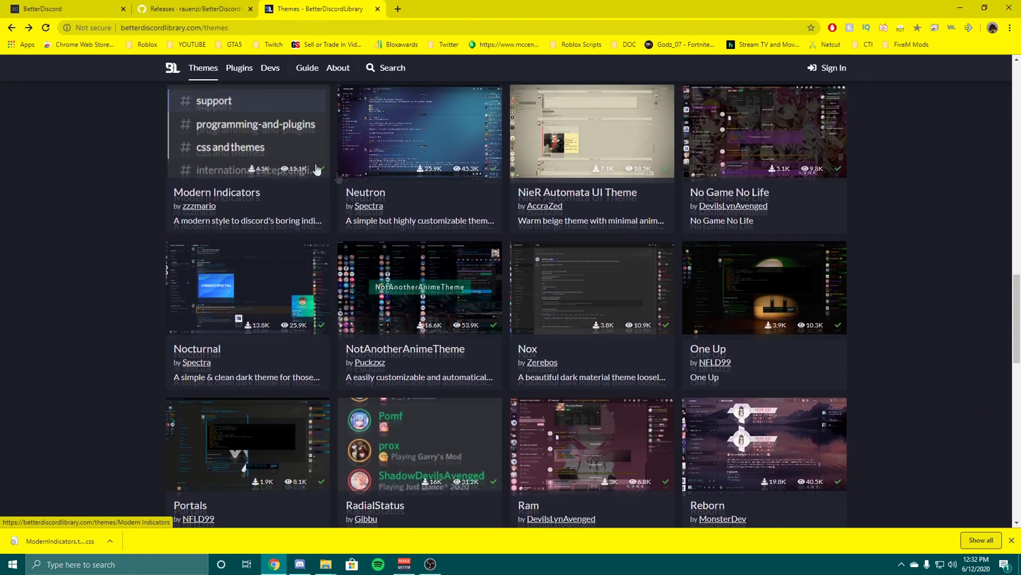
scroll(269, 317, "up", 10)
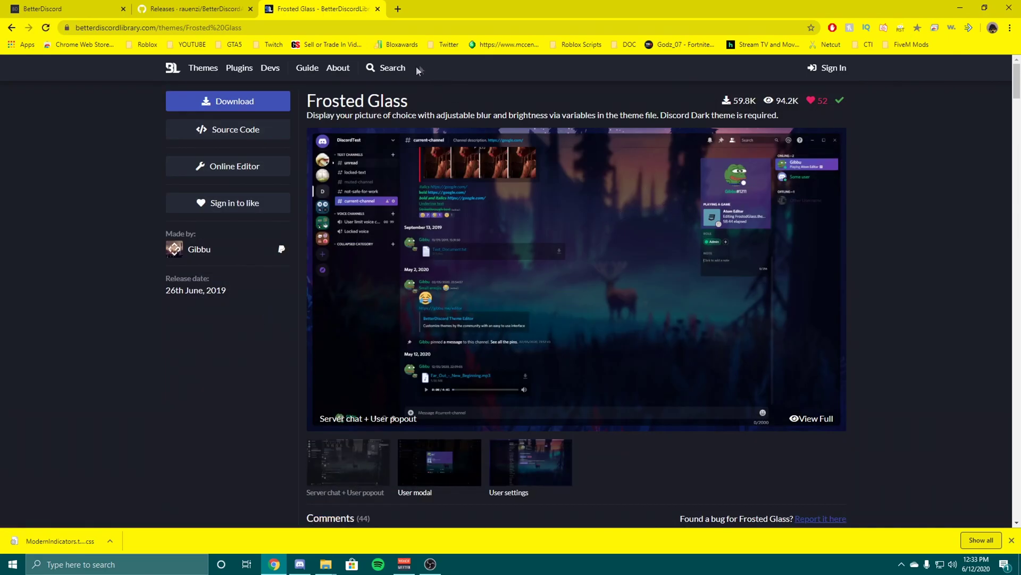
left_click(258, 104)
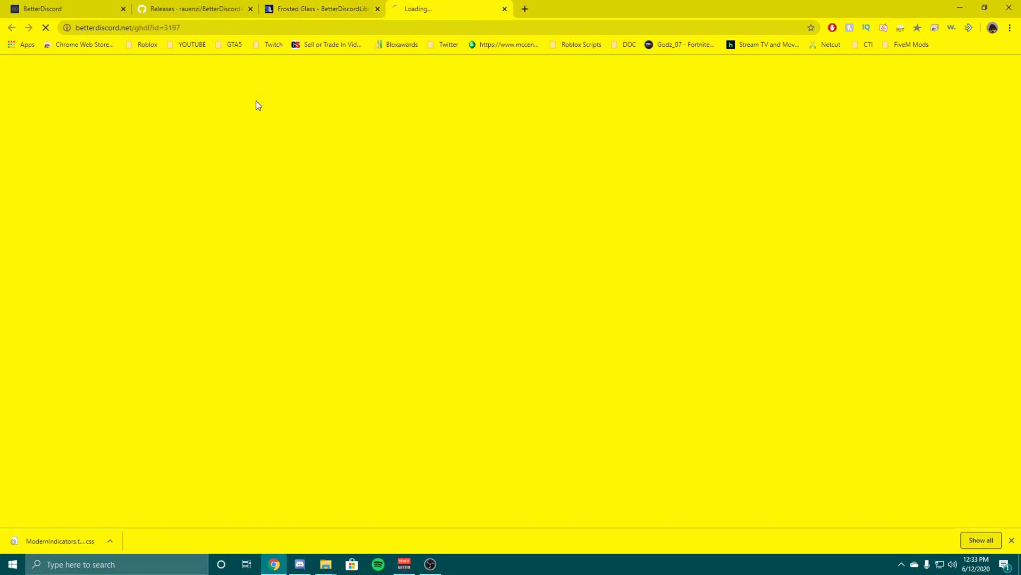
left_click(414, 273)
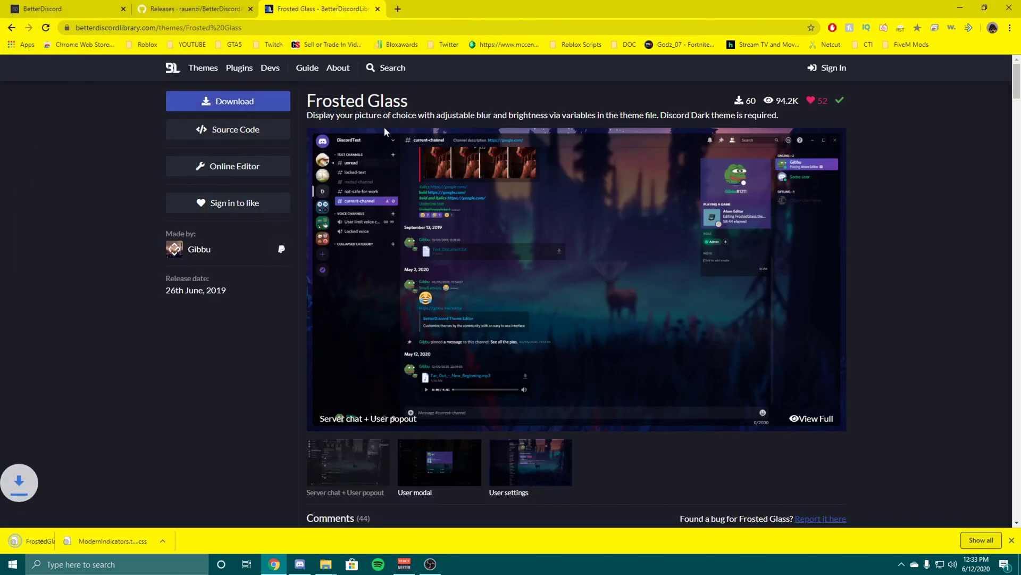
Step: Open the library's plugin list, browse it for the Game Activity Toggle plugin and download that plugin to the CRAP (E:) drive
left_click(241, 73)
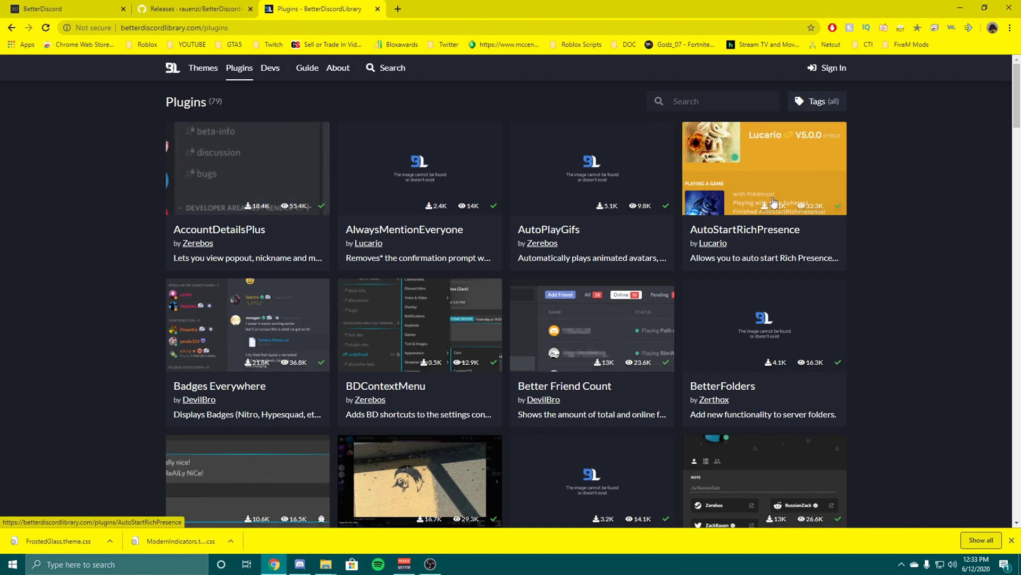
scroll(438, 231, "down", 1)
scroll(585, 226, "up", 1)
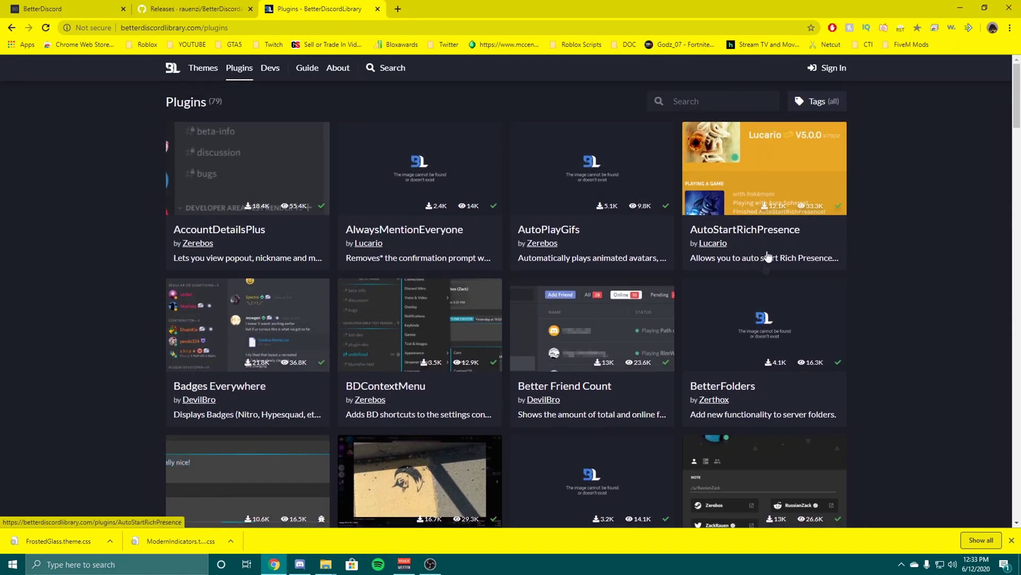
scroll(751, 277, "down", 1)
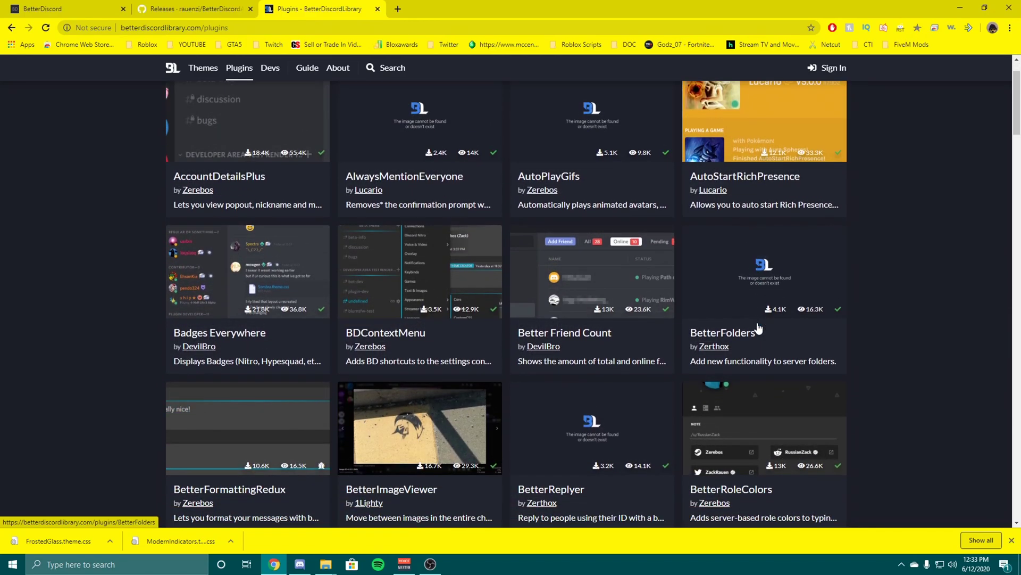
scroll(696, 266, "up", 1)
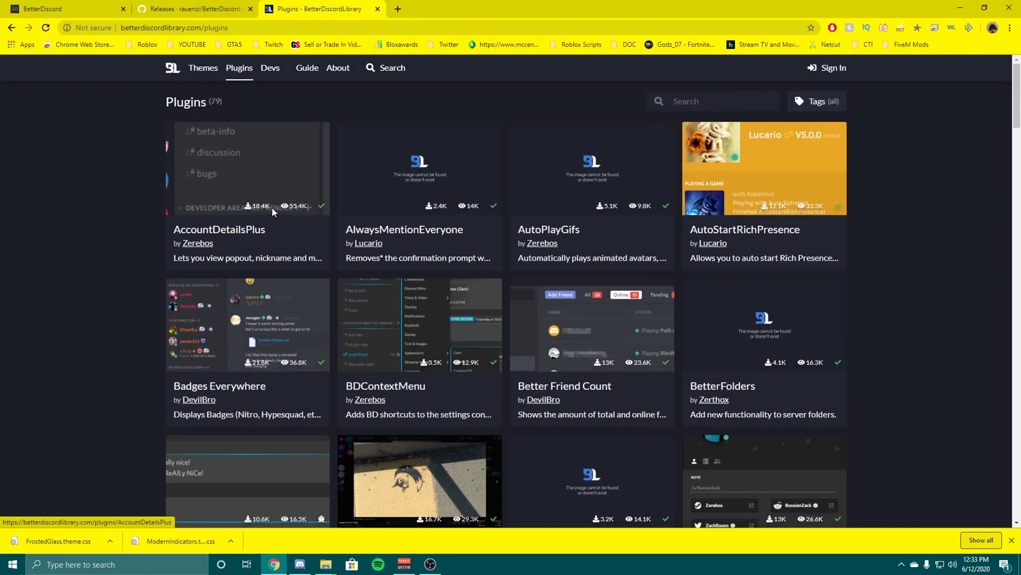
scroll(287, 229, "down", 15)
scroll(585, 255, "down", 2)
scroll(569, 228, "up", 1)
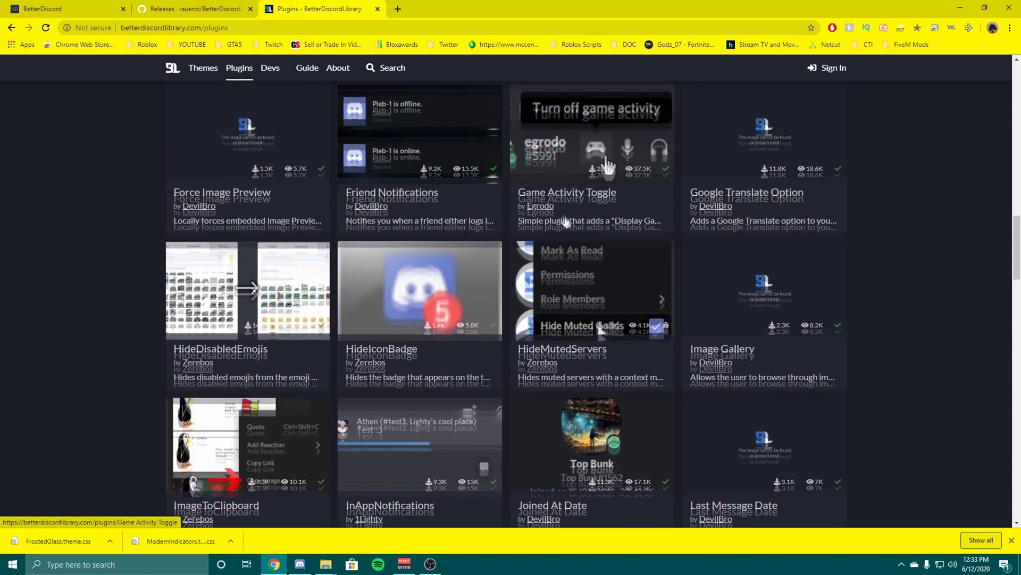
left_click(551, 200)
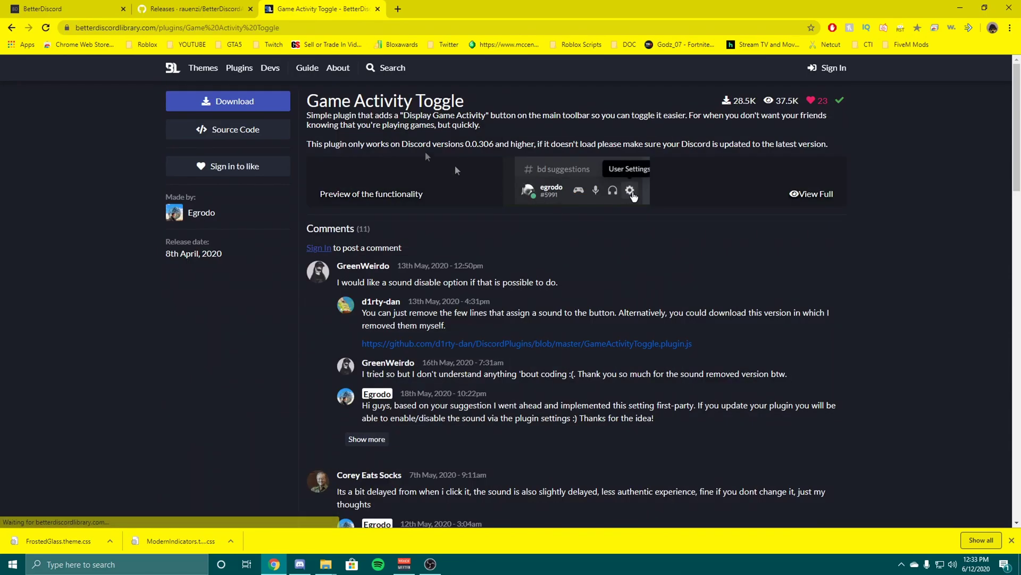
left_click(228, 100)
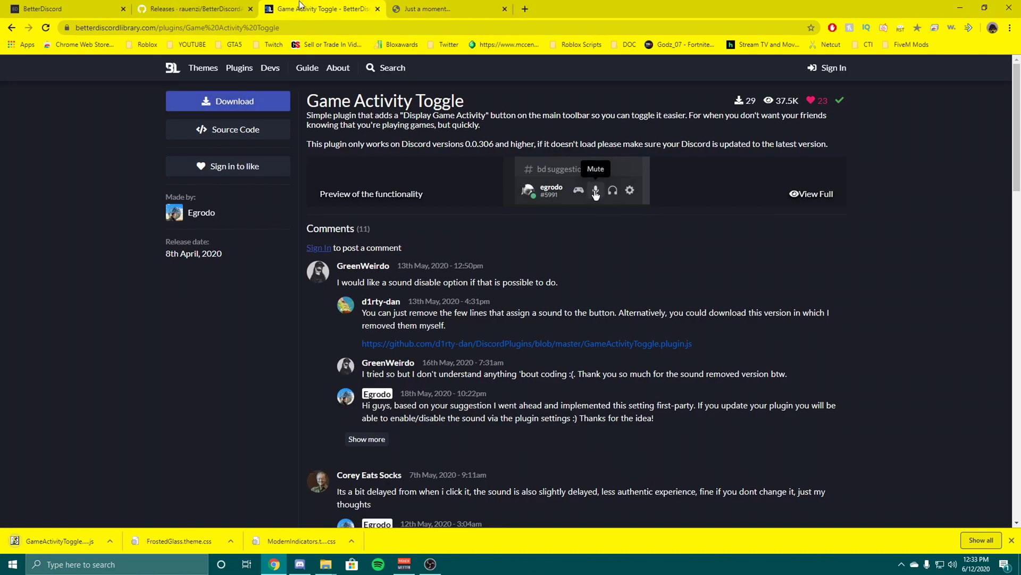
Step: Return to the plugin list, open the Joined At Date plugin and save JoinedAtDate.plugin.js to the CRAP (E:) drive
left_click(11, 27)
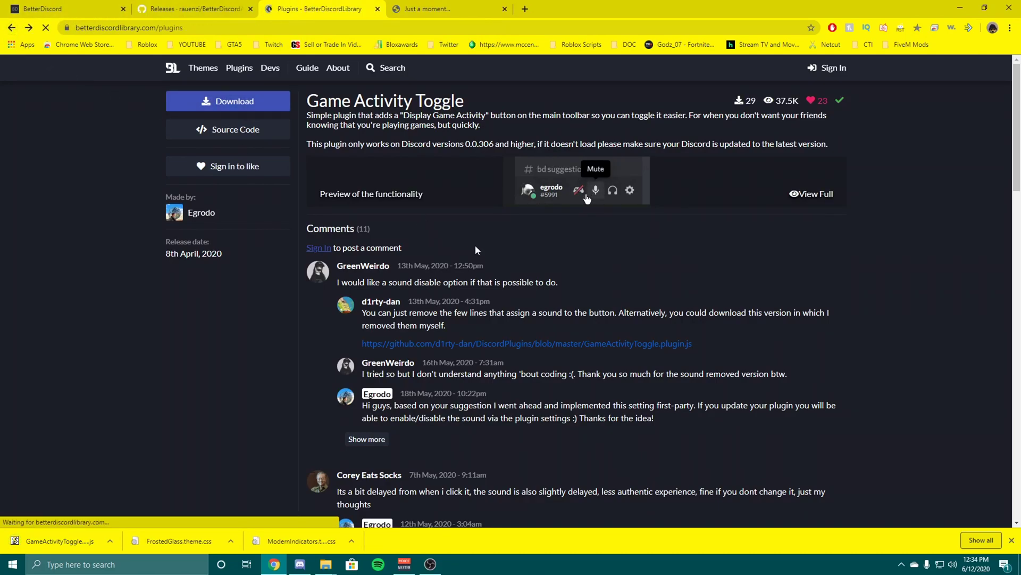
scroll(559, 295, "down", 3)
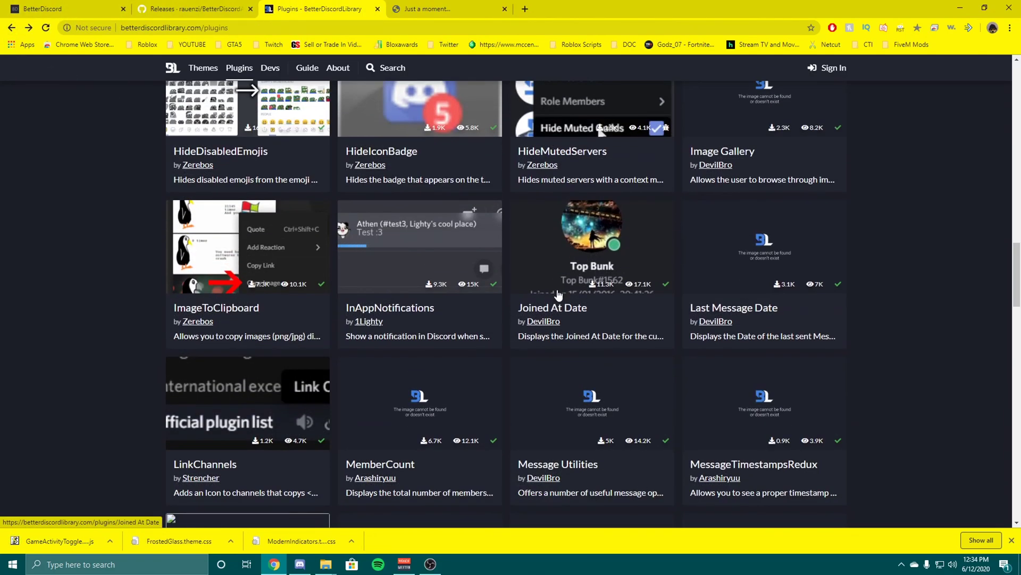
left_click(611, 259)
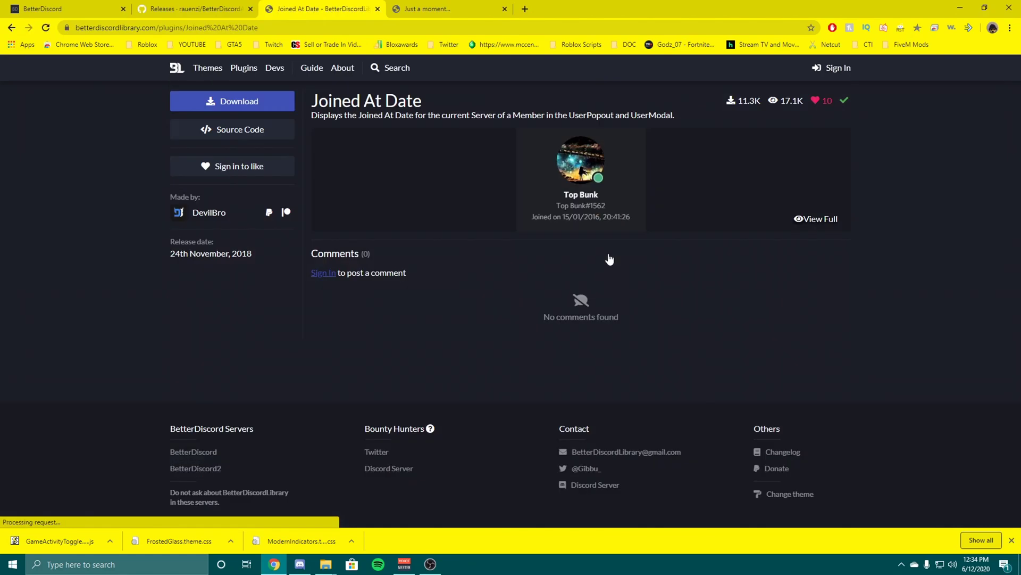
left_click(245, 116)
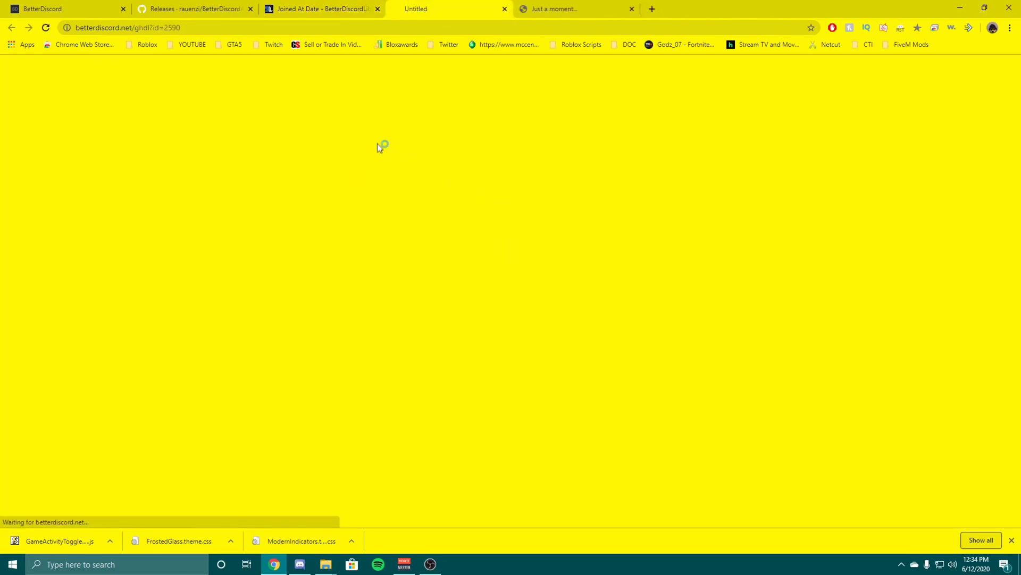
left_click(400, 273)
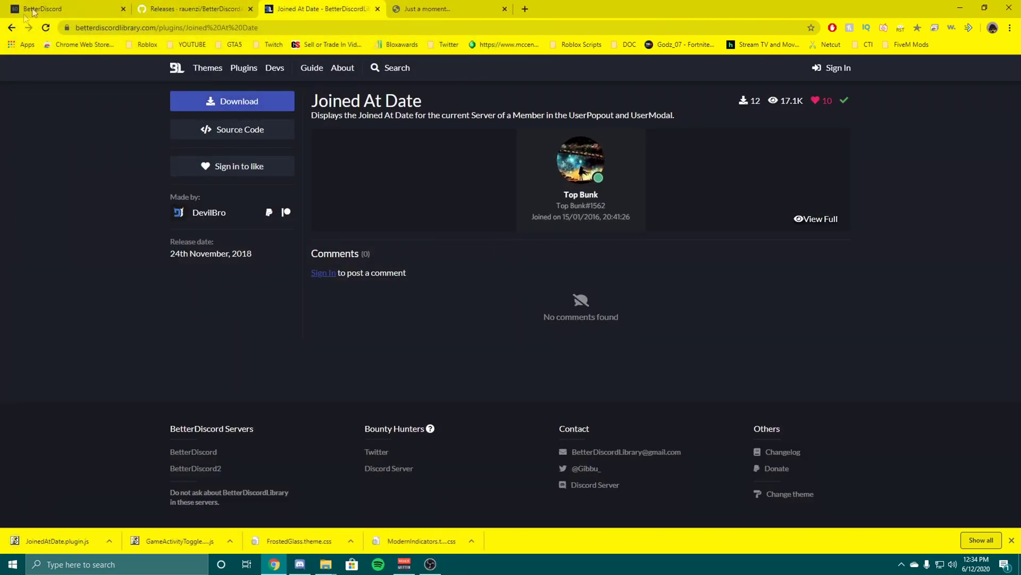
Step: Go back to the plugin list, open the StatusEverywhere plugin and save its plugin file to the CRAP (E:) drive
left_click(9, 28)
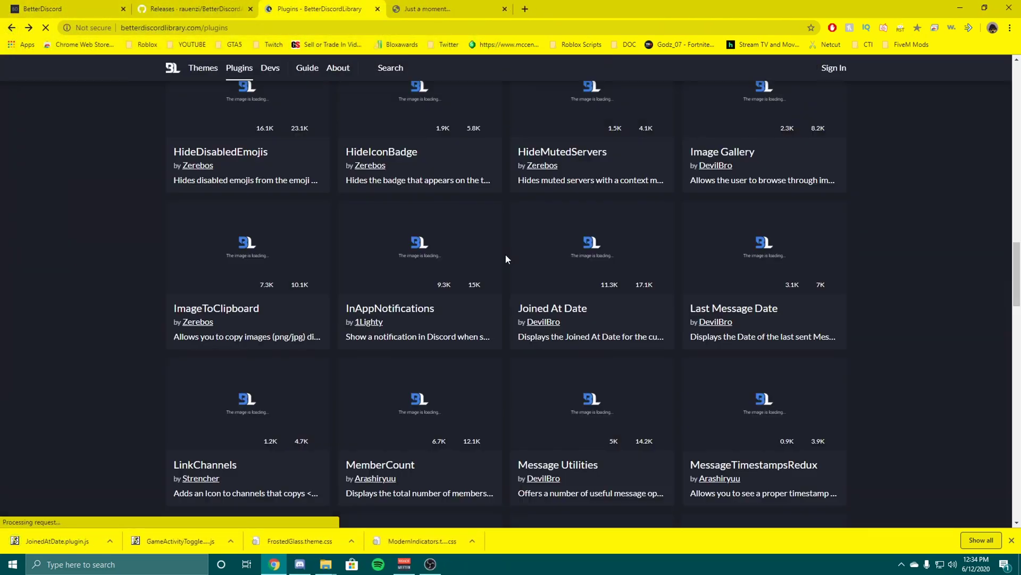
scroll(506, 254, "down", 1)
scroll(642, 303, "down", 1)
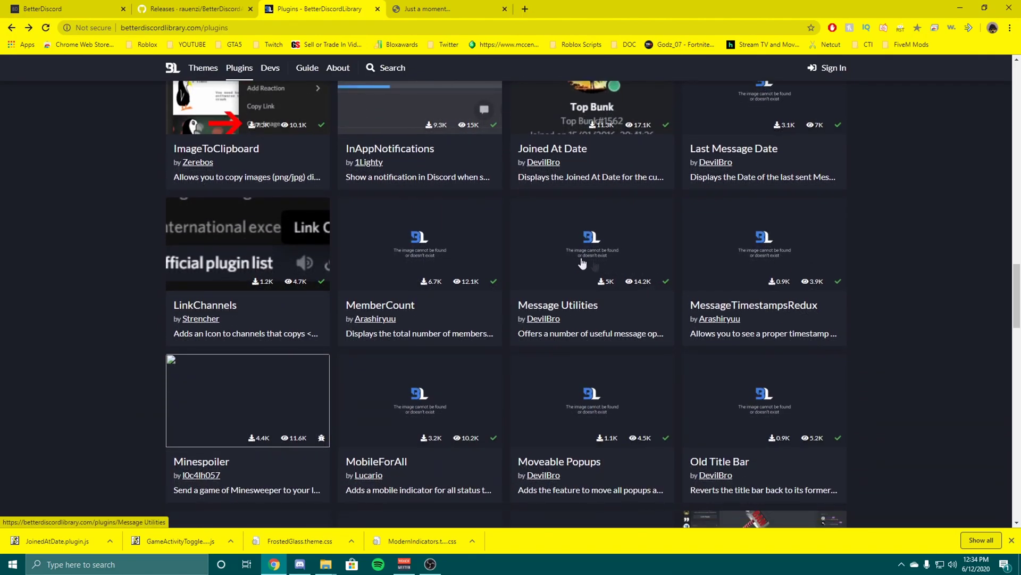
scroll(441, 393, "down", 10)
left_click(441, 393)
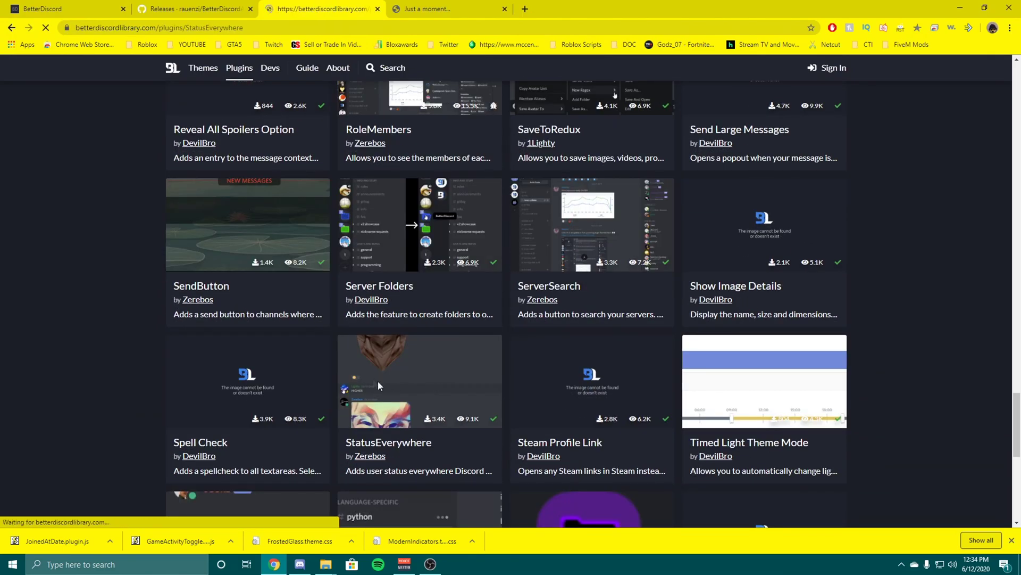
left_click(228, 103)
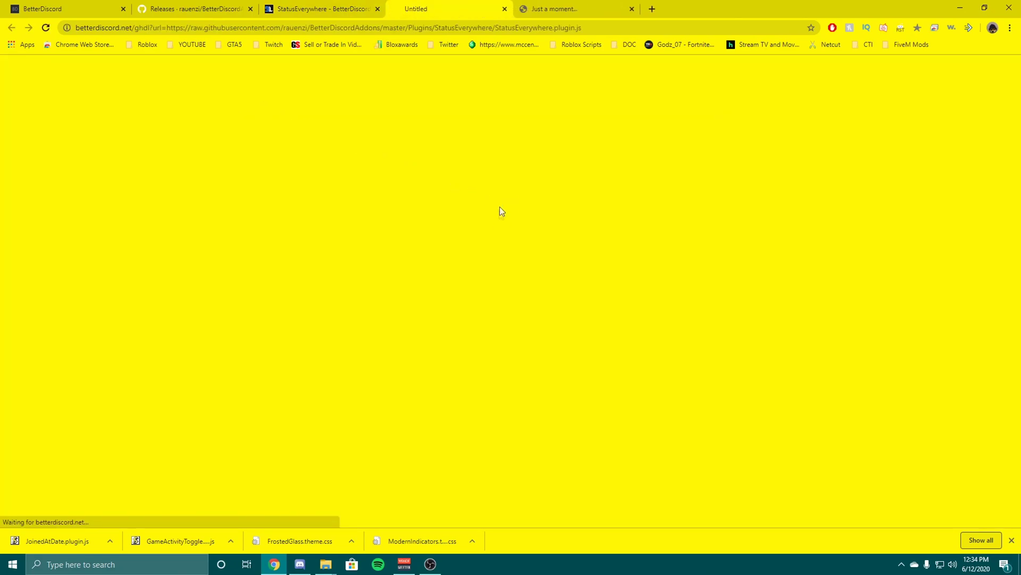
left_click(420, 269)
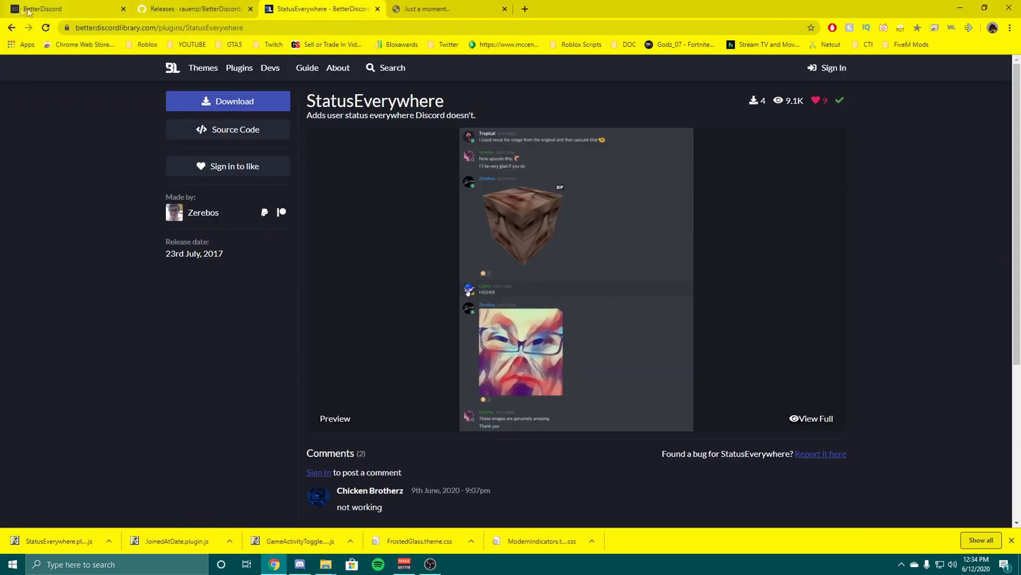
Step: Find "Bad" on the plugin list page, open Badges Everywhere and save BadgesEverywhere.plugin.js to the CRAP (E:) drive
left_click(13, 26)
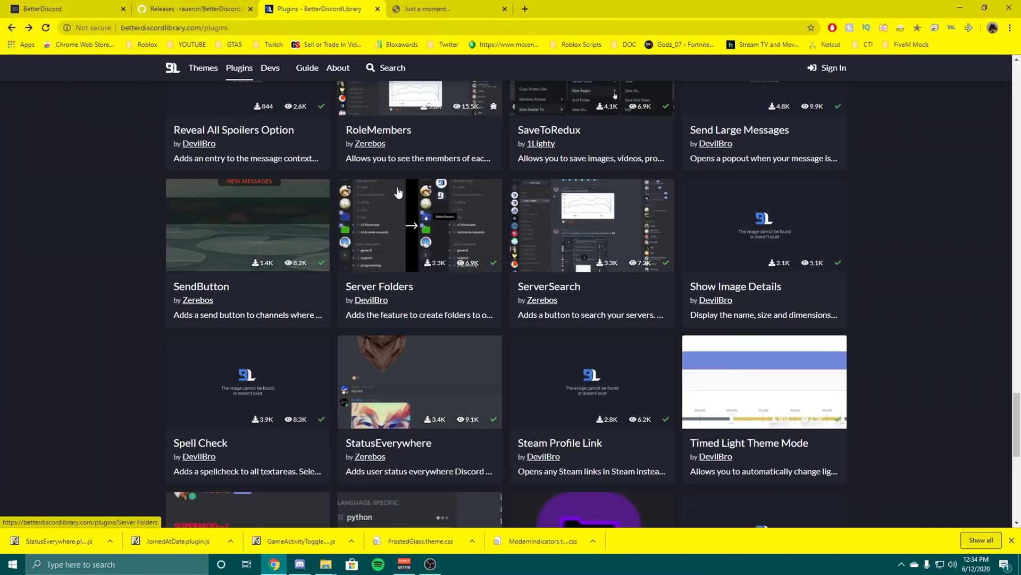
key("ctrl+f")
type("Bad")
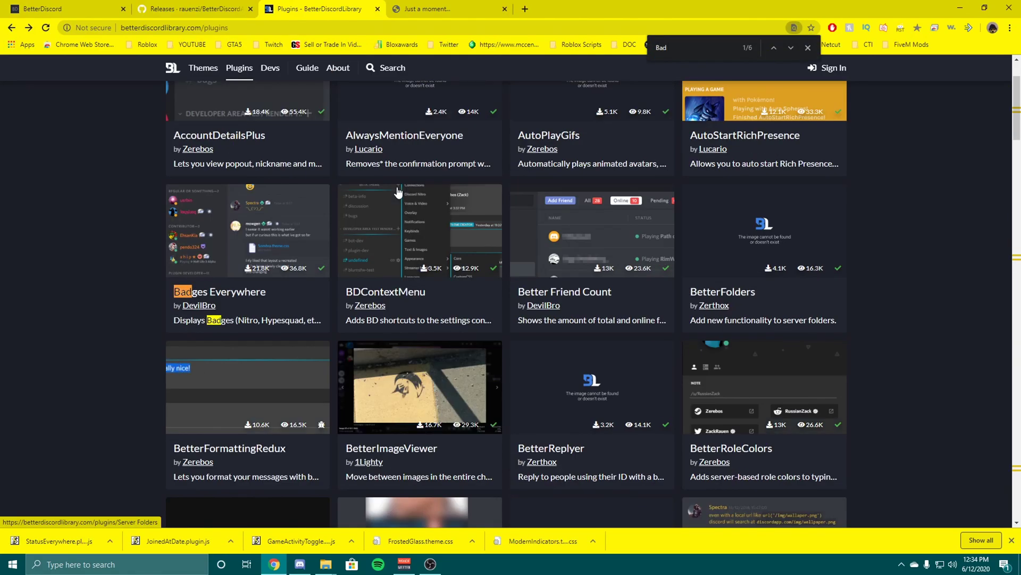
left_click(201, 292)
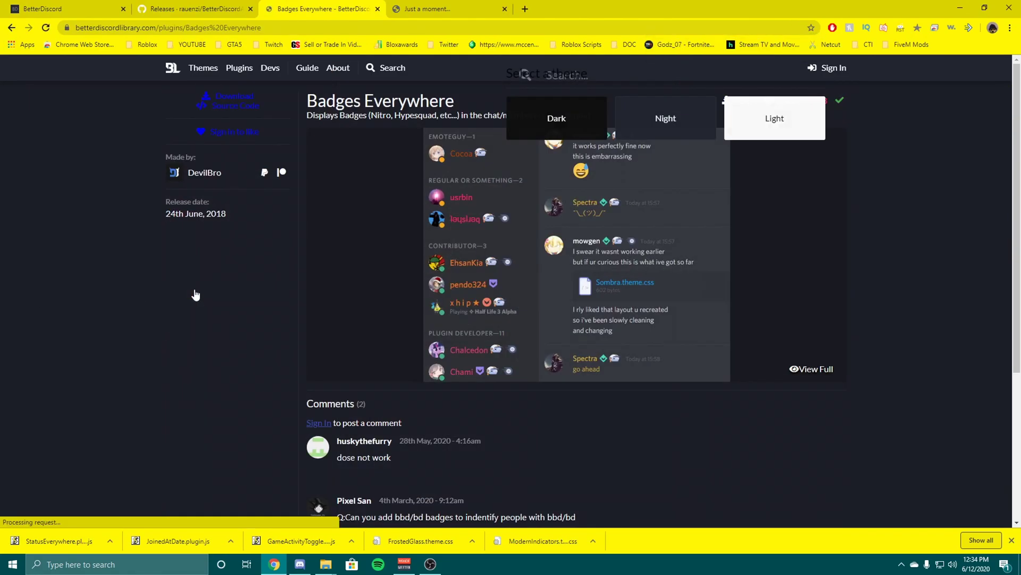
left_click(241, 130)
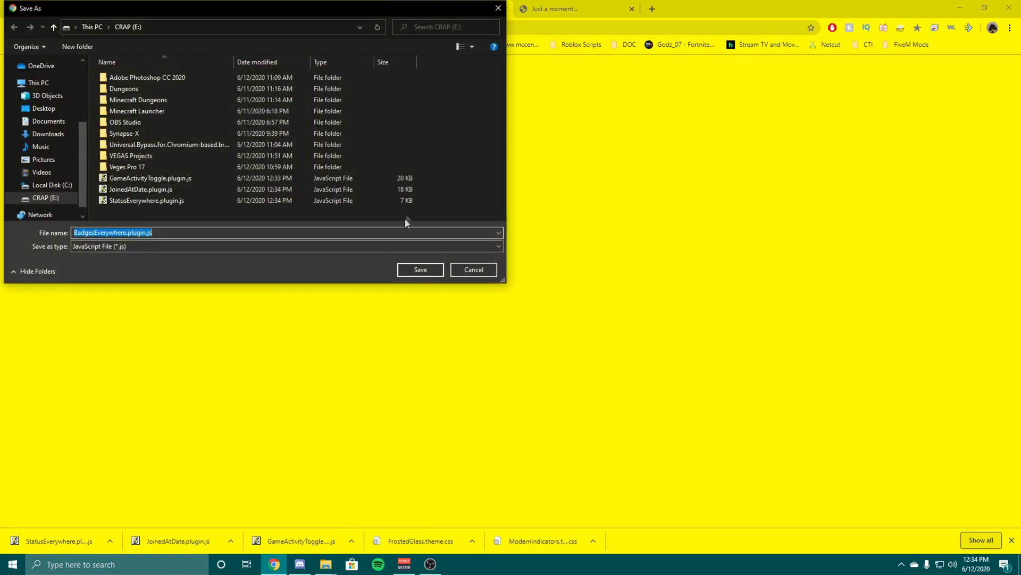
left_click(420, 270)
Step: Switch to File Explorer and arrange the BetterDiscord themes and plugins folder windows side by side
mouse_move(326, 563)
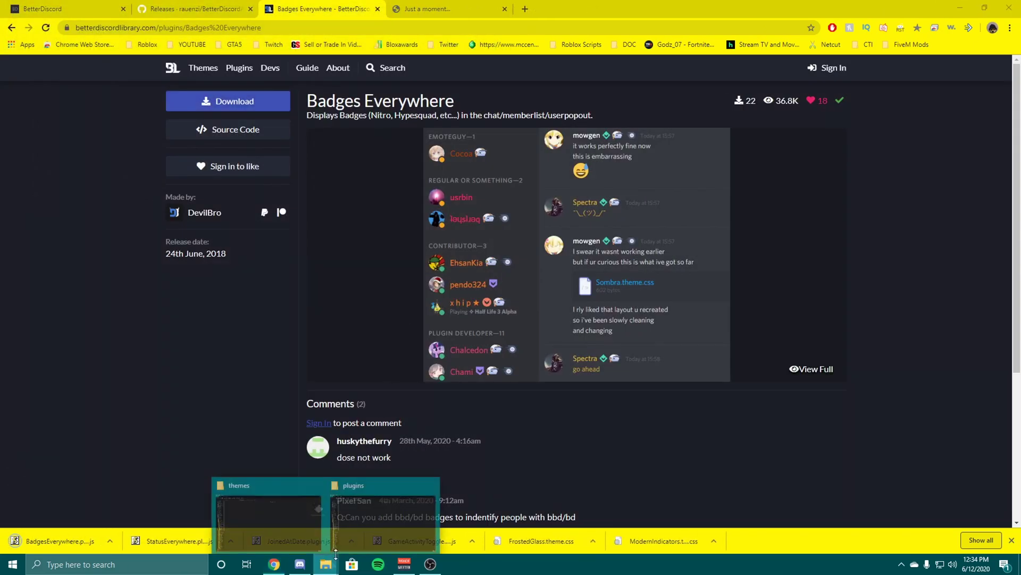
left_click(293, 514)
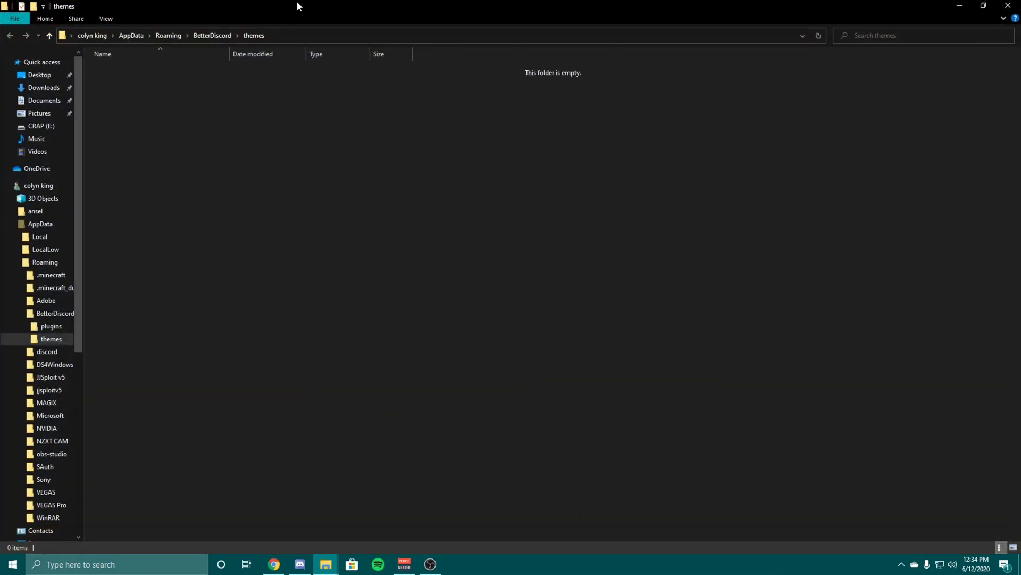
left_click_drag(295, 1, 2, 59)
left_click(893, 120)
mouse_move(328, 554)
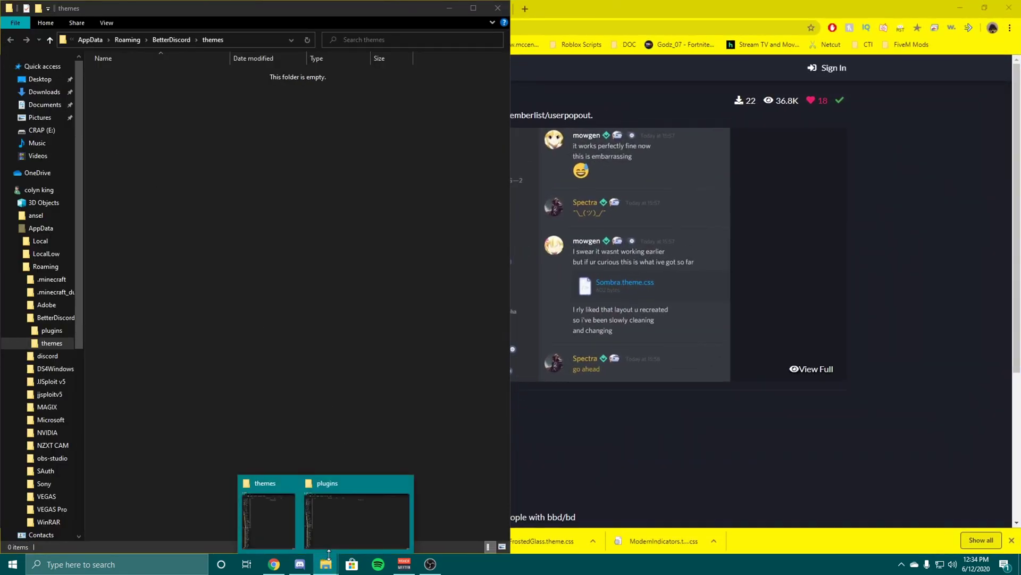
left_click(365, 506)
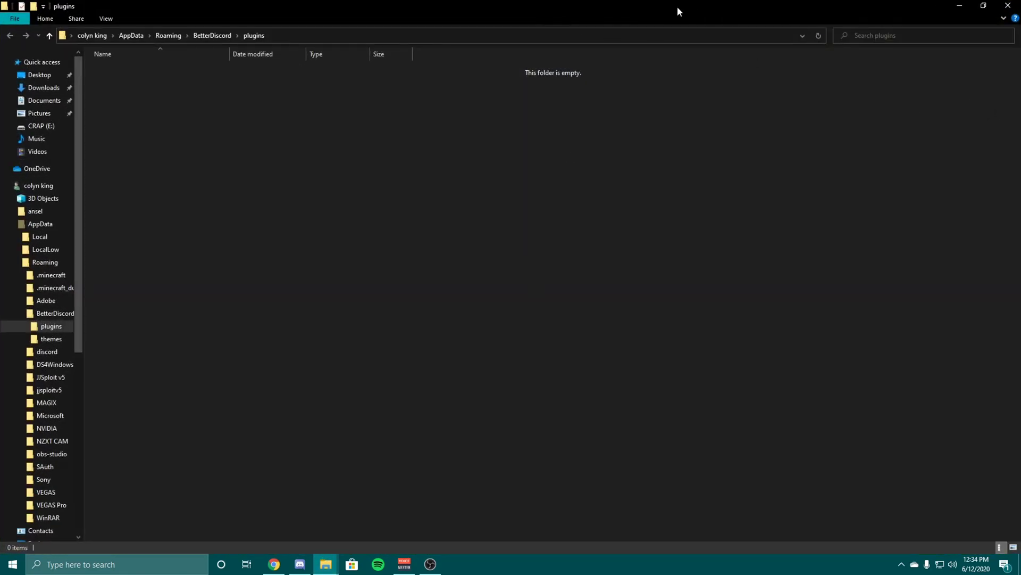
left_click_drag(677, 7, 1019, 10)
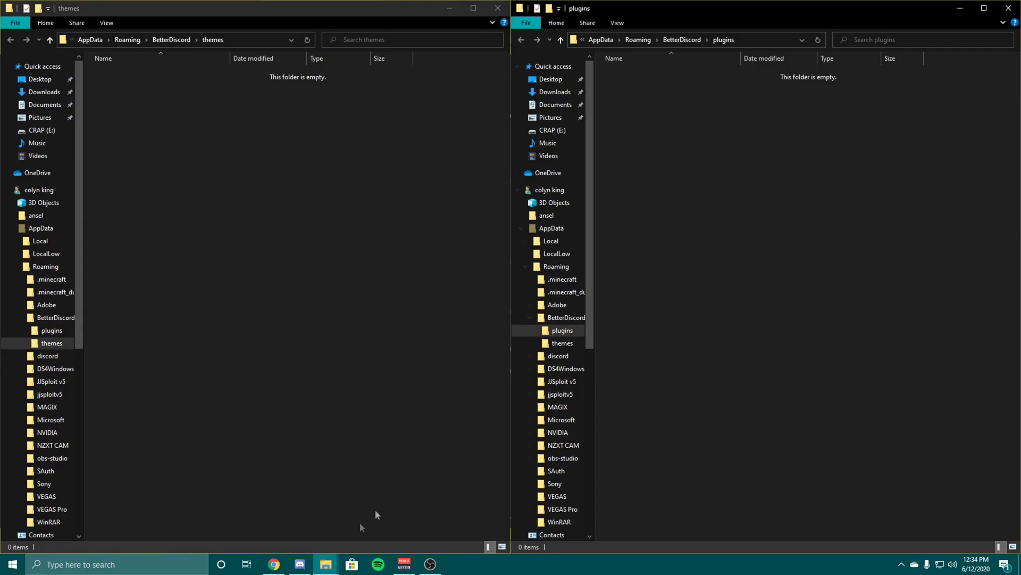
Step: Open the CRAP (E:) drive in a separate File Explorer window and position it clear of the themes folder window
right_click(326, 564)
left_click(317, 351)
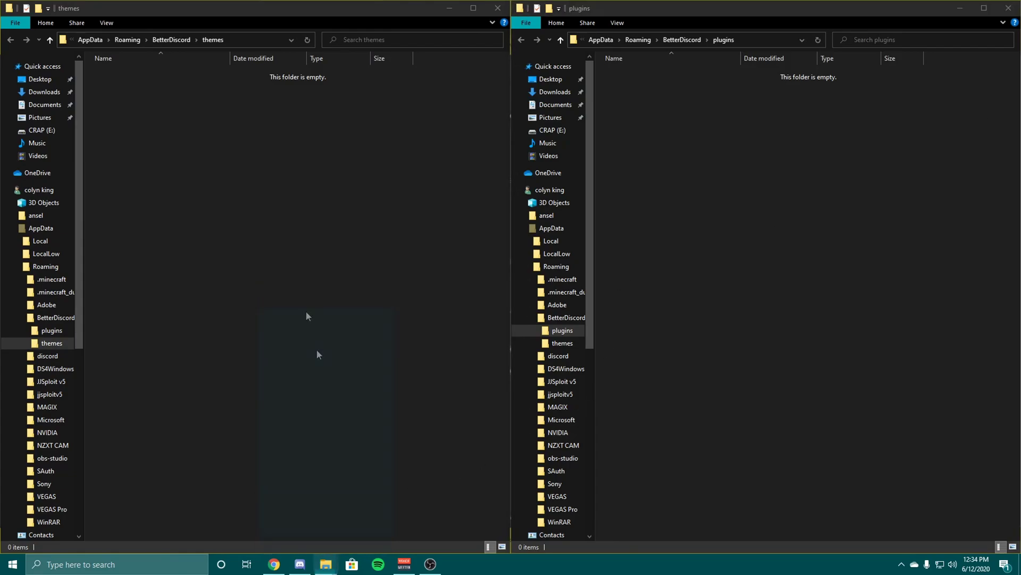
left_click(331, 347)
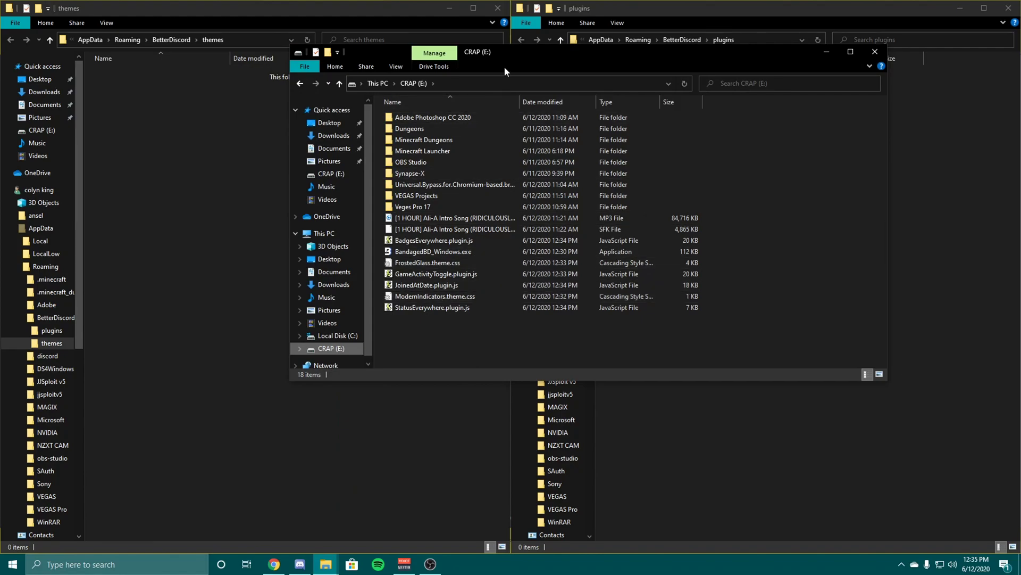
left_click_drag(504, 66, 707, 91)
Step: Copy FrostedGlass.theme.css and ModernIndicators.theme.css from the CRAP (E:) drive into BetterDiscord's themes folder
left_click(646, 322)
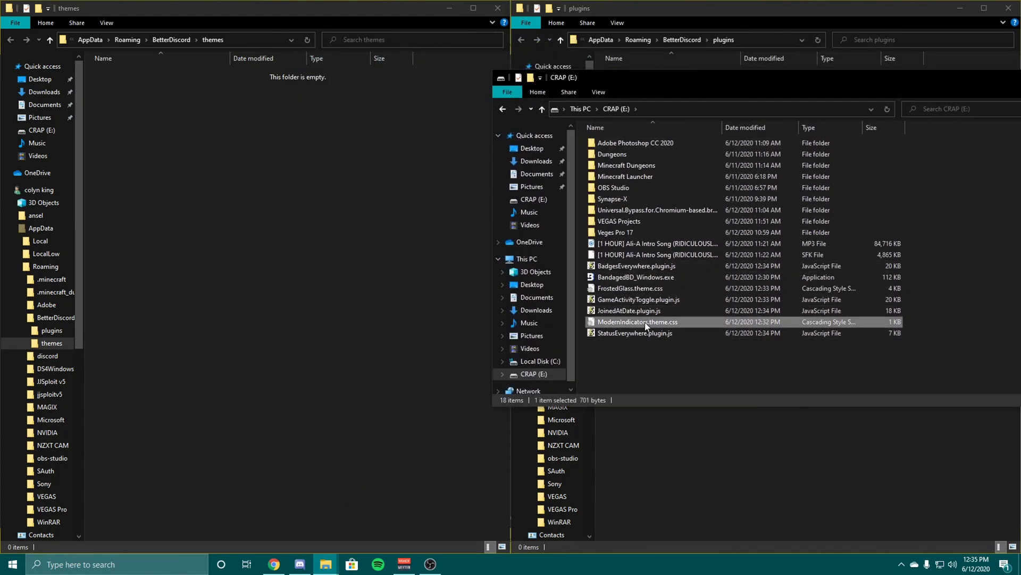
left_click(649, 286, "ctrl")
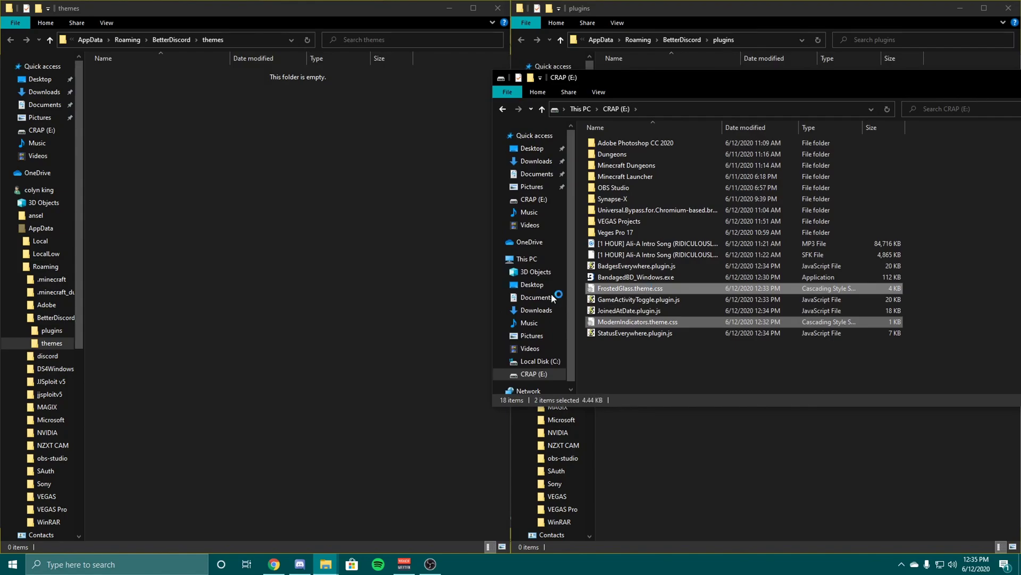
key("Return")
left_click(808, 91)
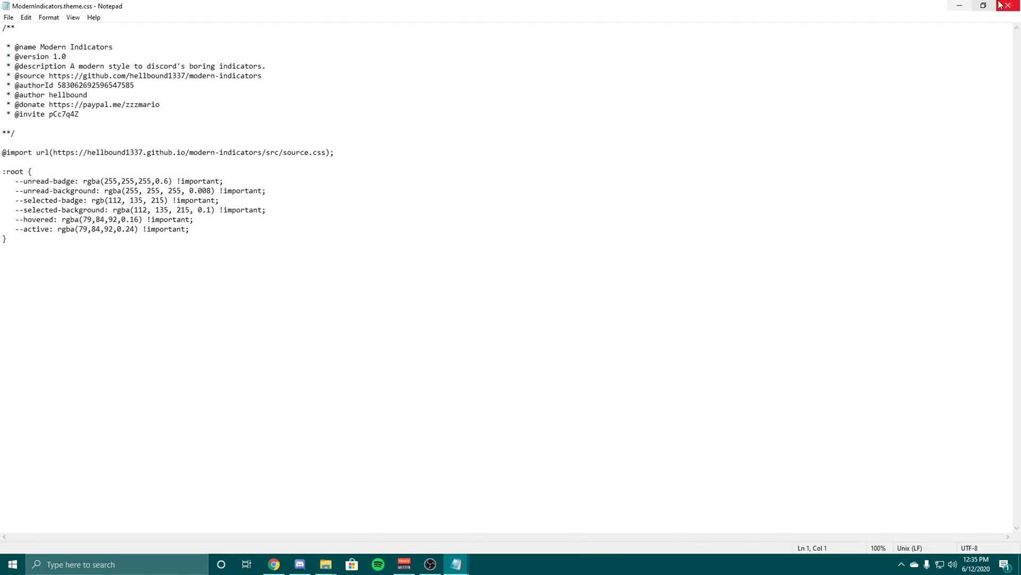
left_click(1009, 5)
left_click(818, 77)
left_click_drag(681, 289, 299, 159)
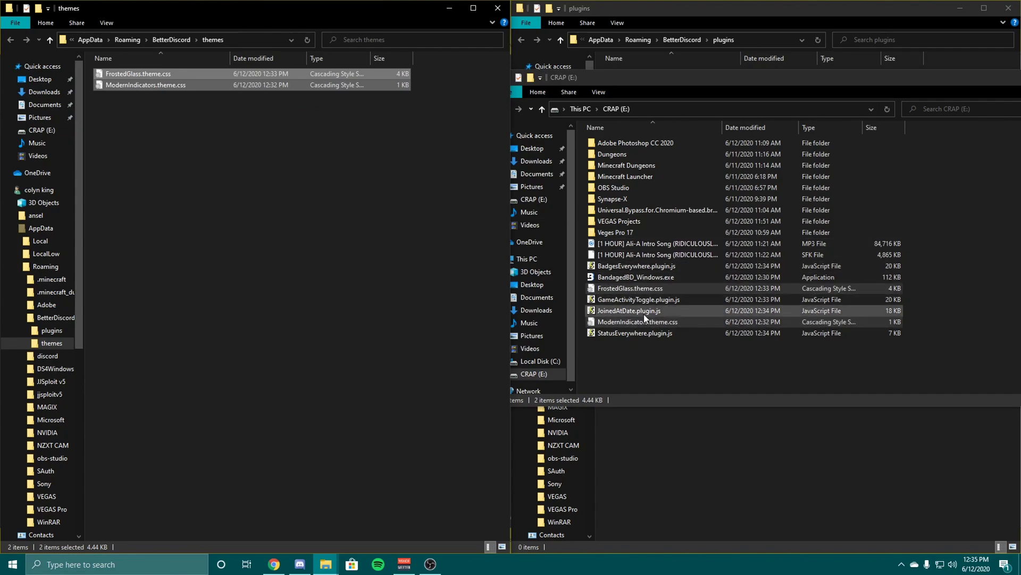
Step: Delete the FrostedGlass.theme.css and ModernIndicators.theme.css files from the CRAP (E:) drive
left_click(717, 366)
left_click(694, 322)
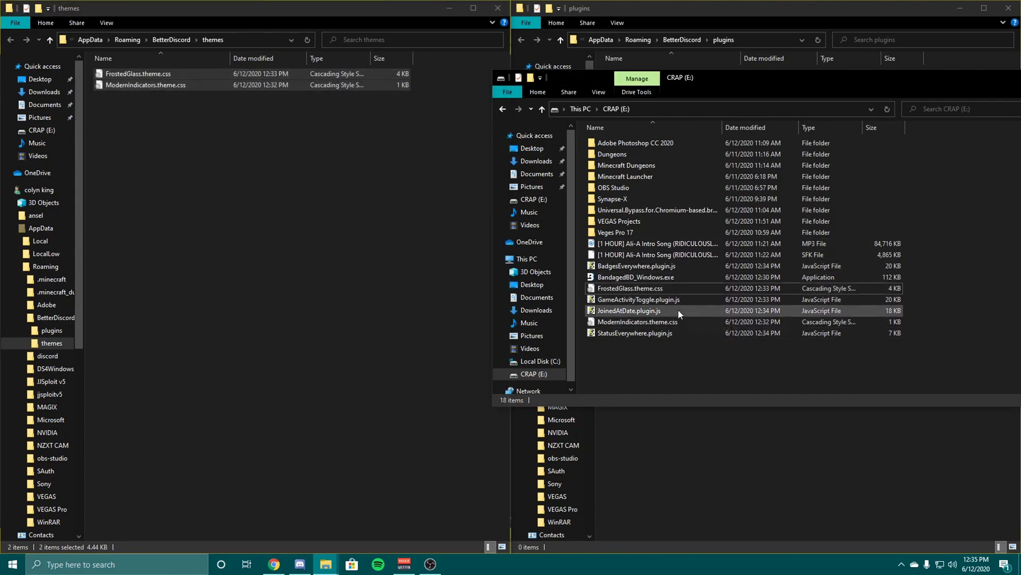
left_click(651, 290, "ctrl")
key("Delete")
key("Return")
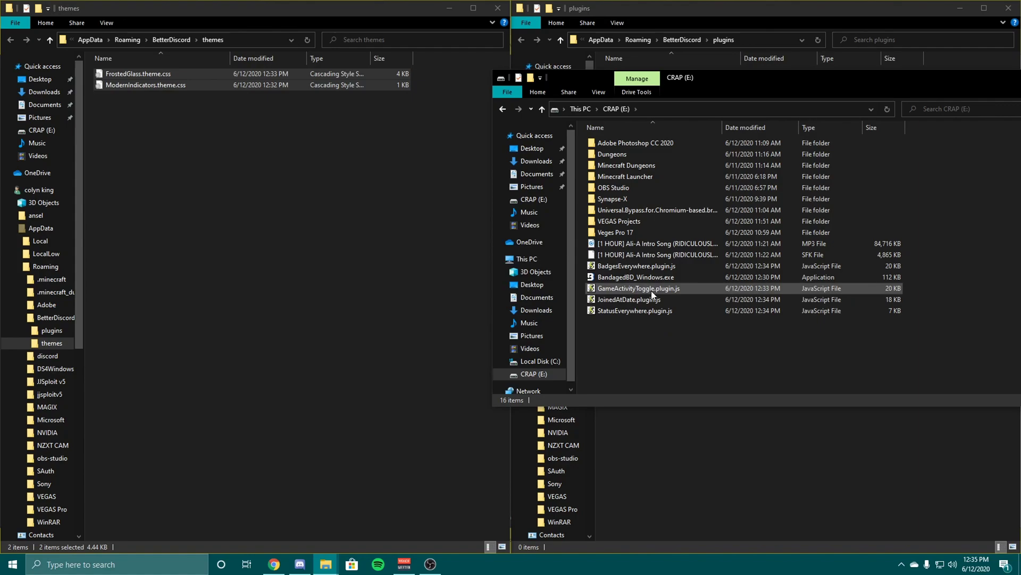
Step: Copy the GameActivityToggle, JoinedAtDate, StatusEverywhere and BadgesEverywhere plugin files from CRAP (E:) into BetterDiscord's plugins folder
left_click_drag(638, 343, 714, 504)
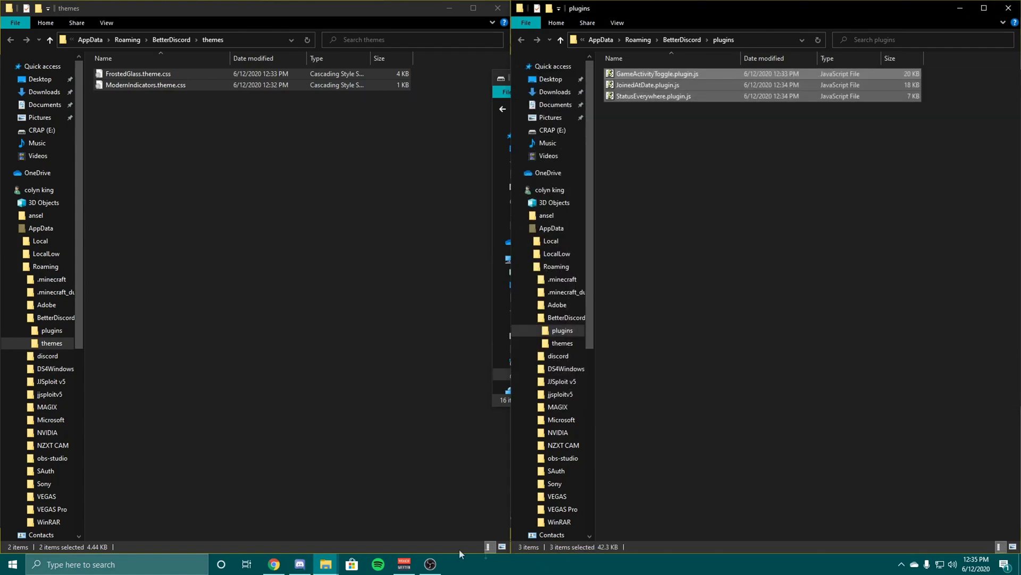
mouse_move(324, 567)
left_click(406, 521)
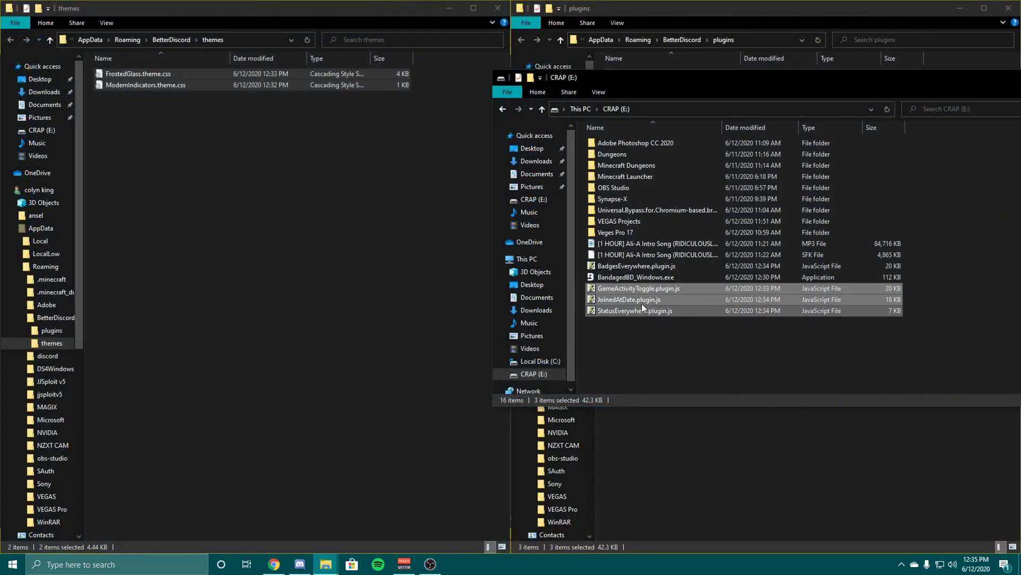
left_click_drag(623, 271, 729, 385)
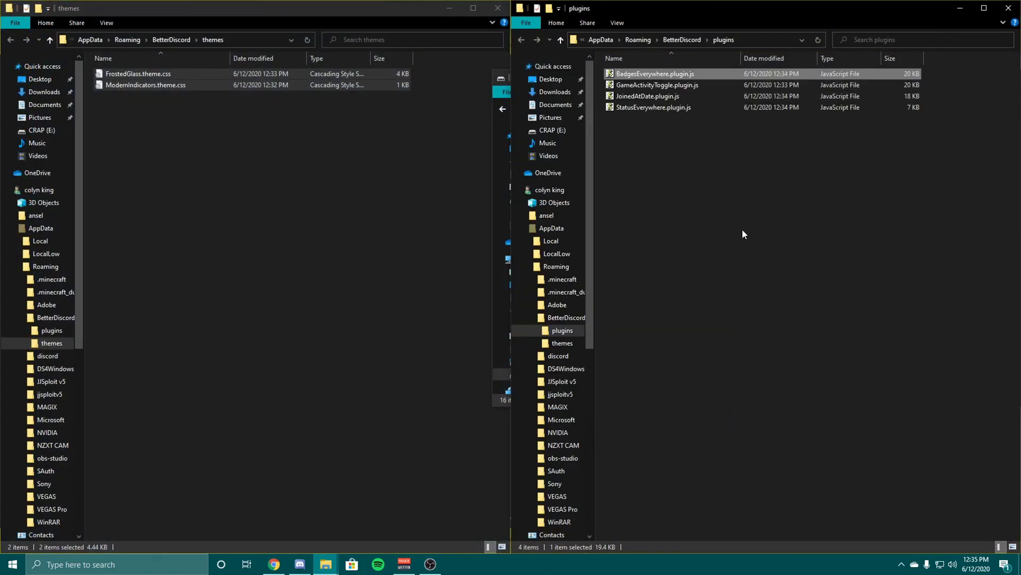
Step: Close the CRAP (E:), plugins and themes folder windows
left_click(501, 78)
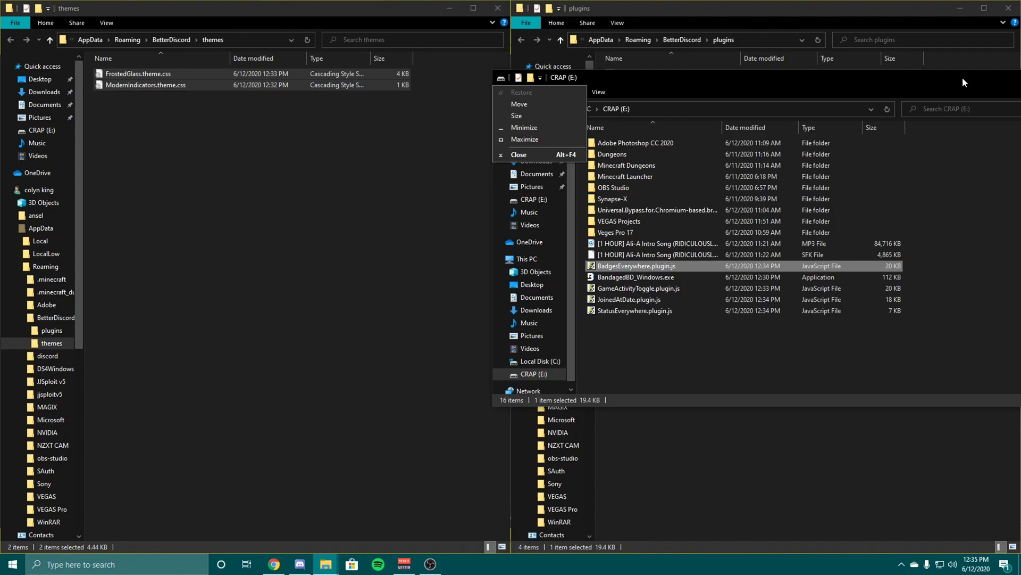
left_click_drag(962, 78, 768, 80)
left_click(888, 91)
left_click(1009, 8)
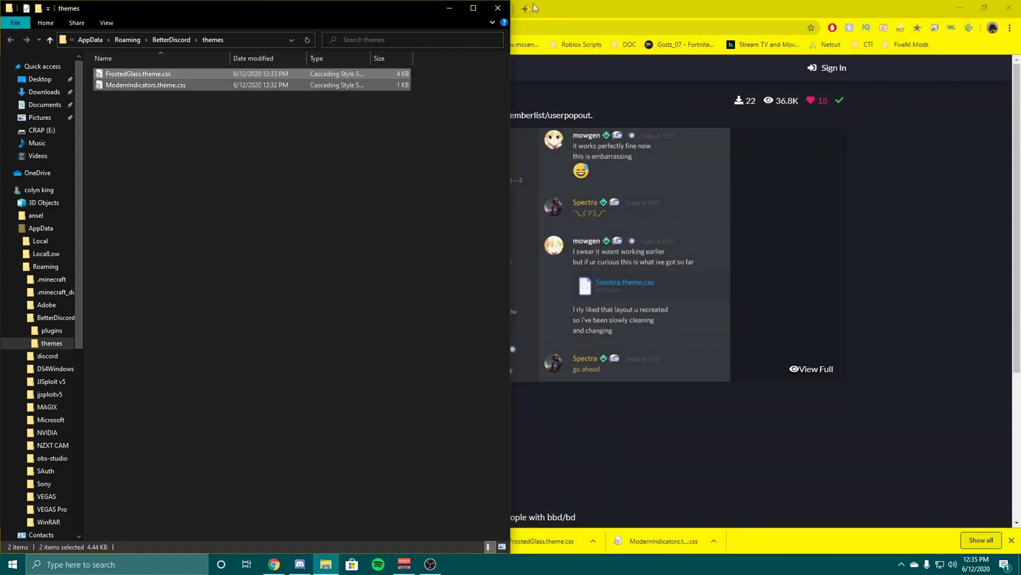
left_click(535, 8)
Step: Switch to Discord, download the missing library plugin for StatusEverywhere and dismiss its changelog
left_click(299, 564)
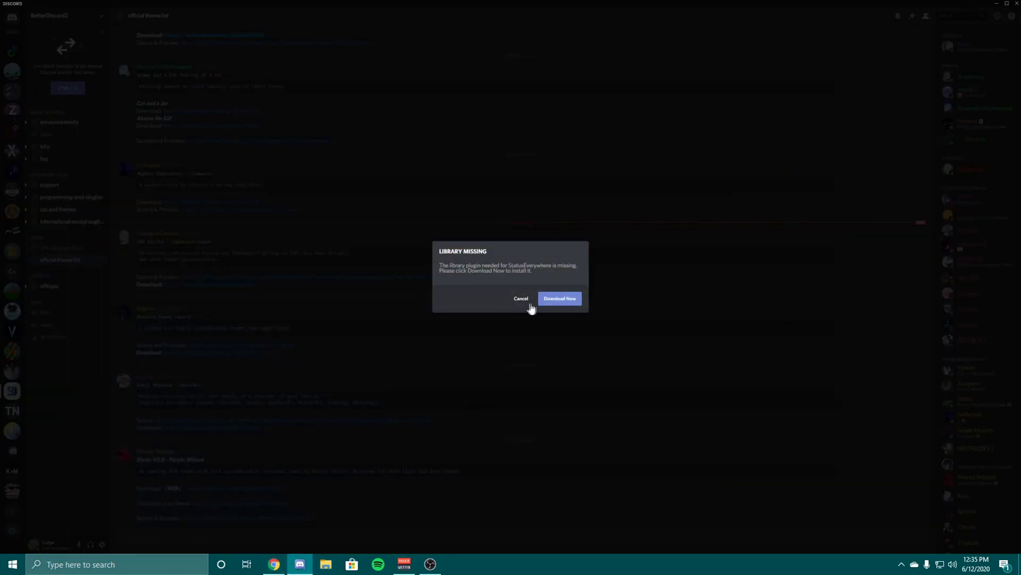
left_click(566, 300)
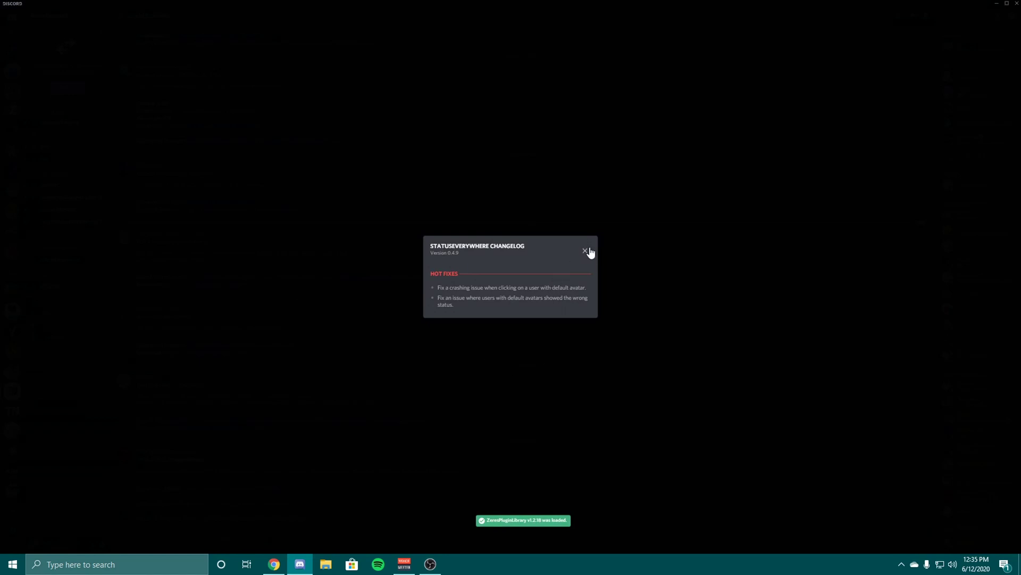
left_click(589, 251)
left_click(585, 230)
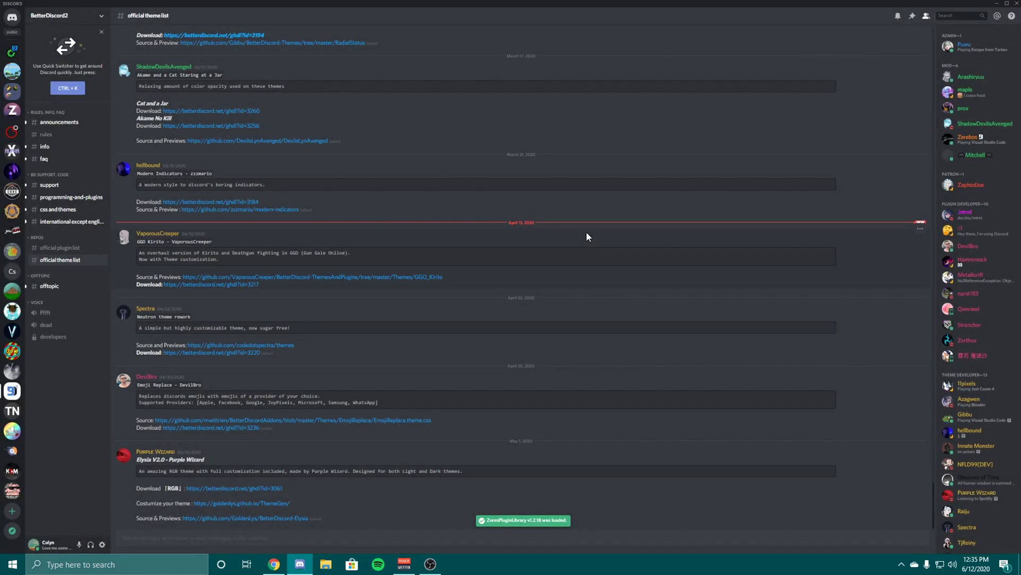
Step: Open the BandagedBD themes list in the user settings and enable Modern Indicators and Frosted Glass
left_click(103, 544)
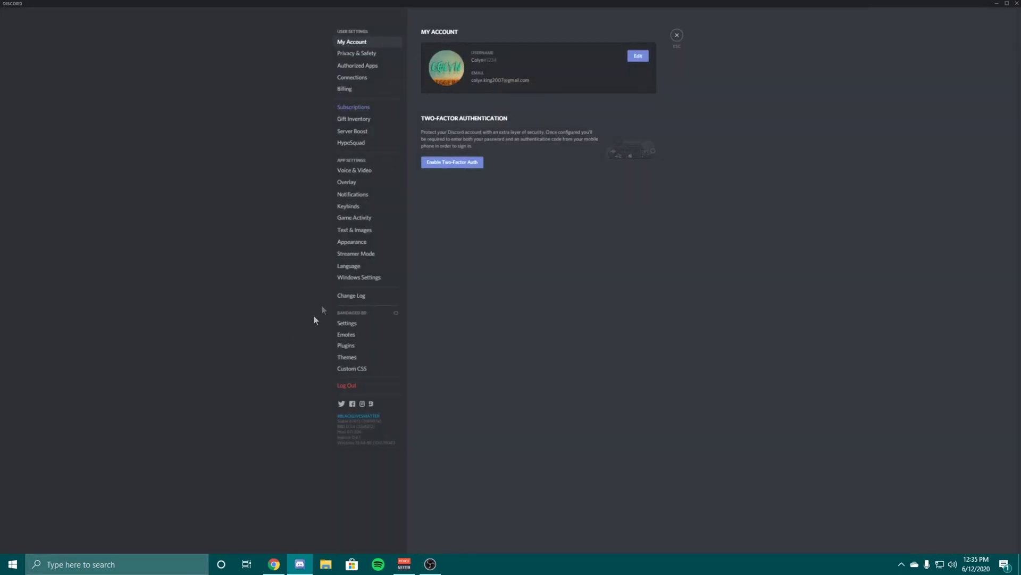
left_click(345, 356)
left_click(374, 345)
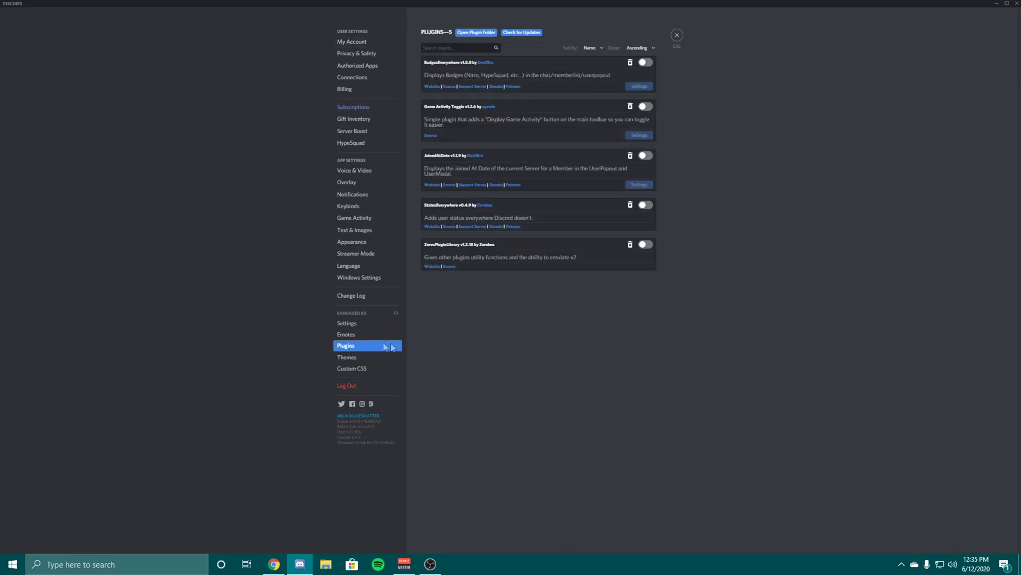
left_click(372, 356)
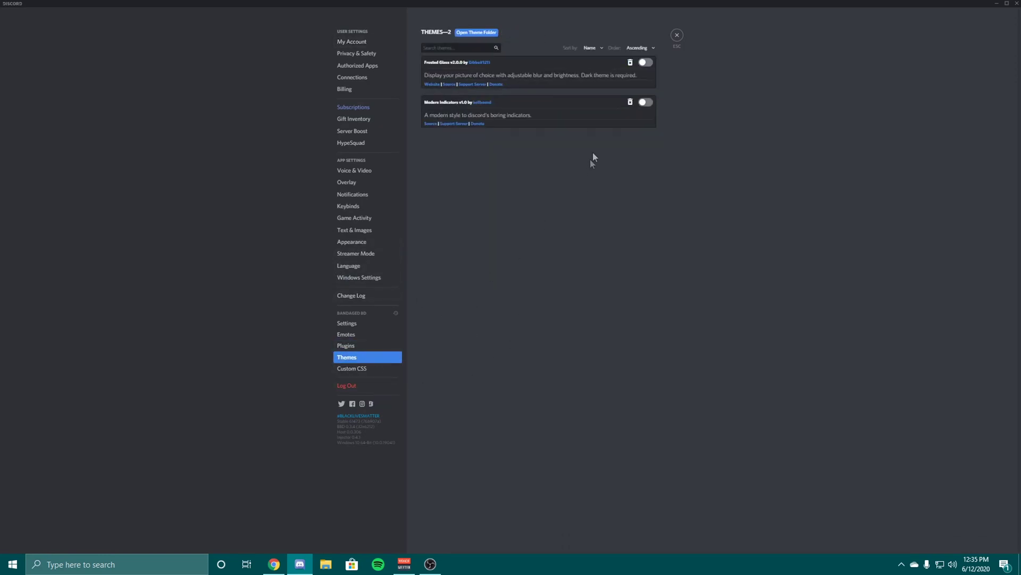
left_click(645, 103)
left_click(645, 63)
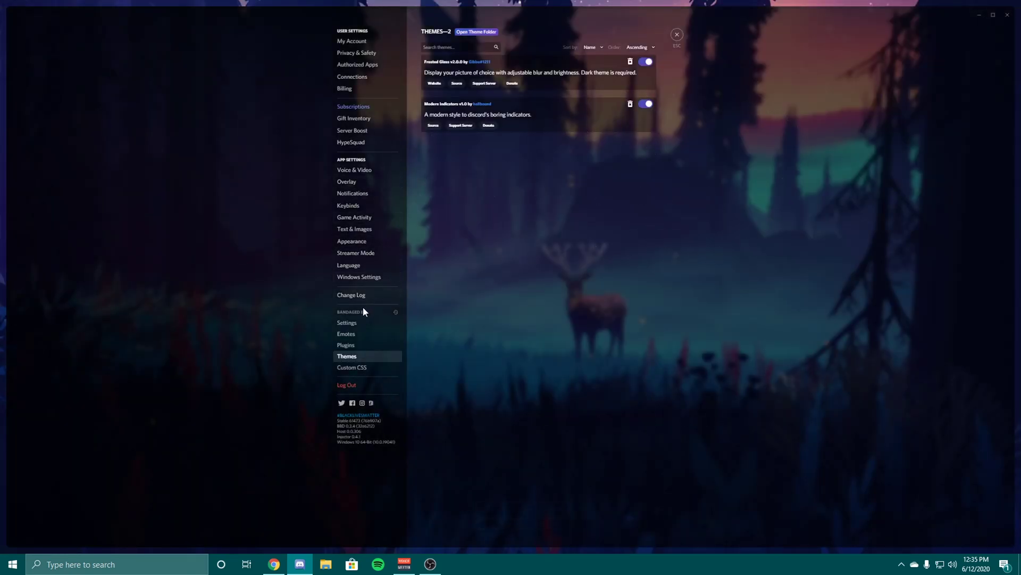
Step: Enable the BadgesEverywhere, JoinedAtDate, Game Activity Toggle, StatusEverywhere and ZeresPluginLibrary plugins, dismiss the change log and leave the settings
left_click(346, 345)
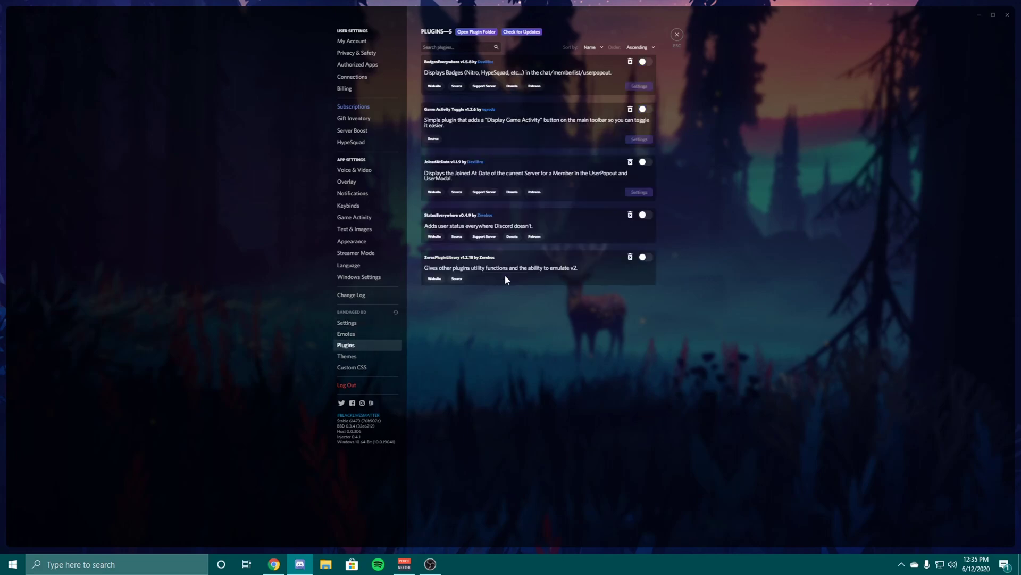
left_click(646, 62)
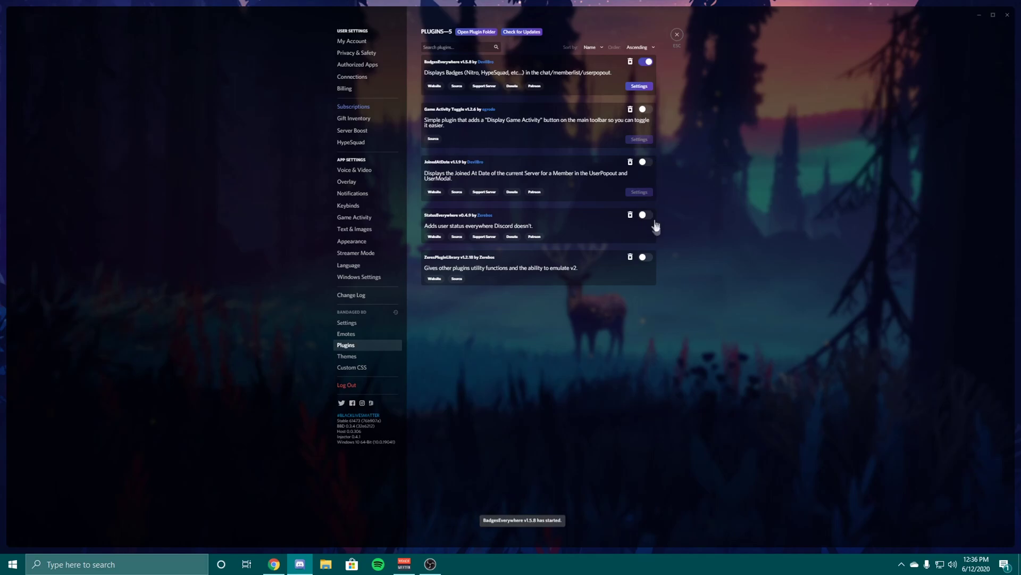
left_click(645, 162)
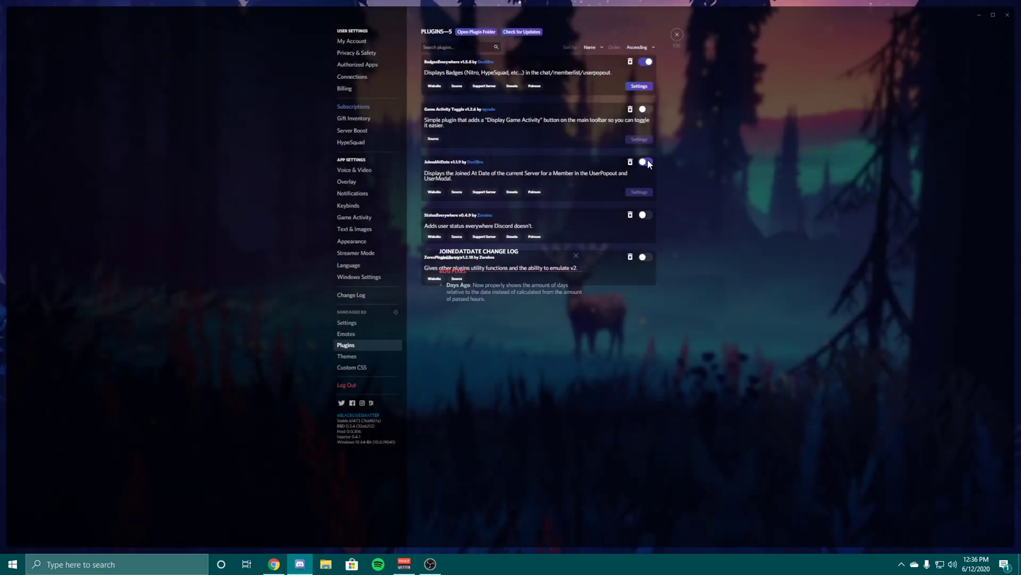
left_click(574, 257)
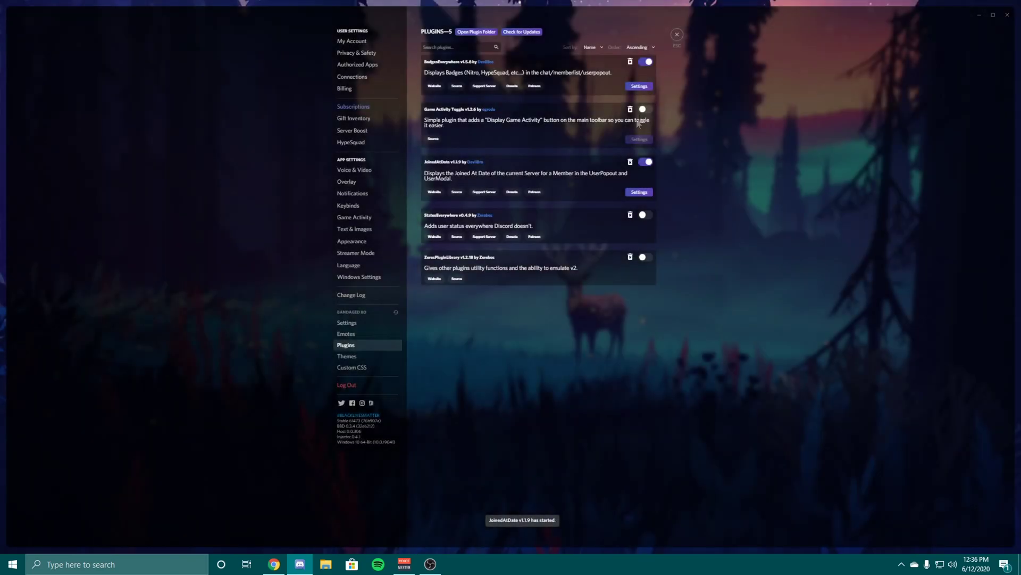
left_click(644, 110)
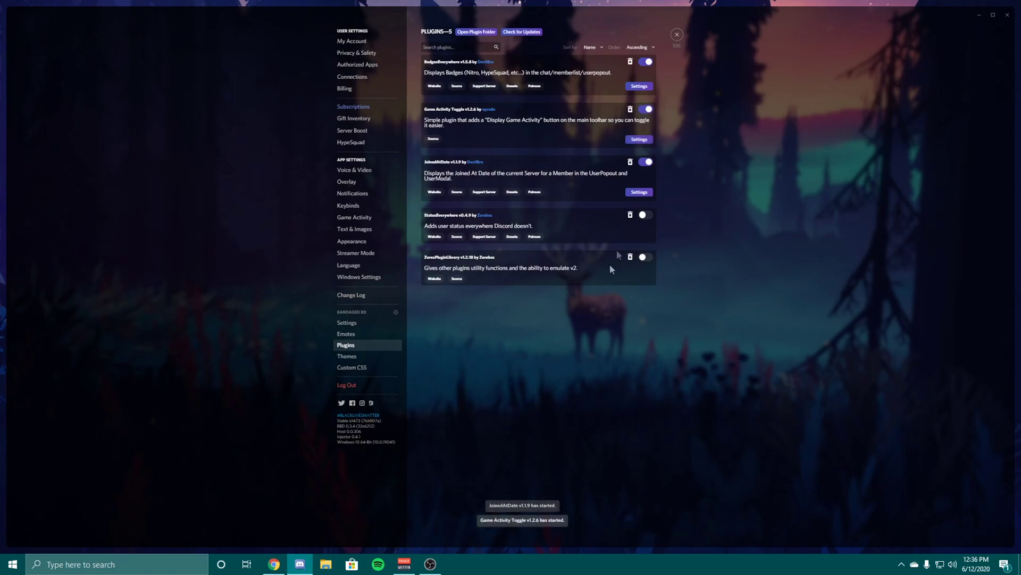
left_click(649, 218)
left_click(645, 258)
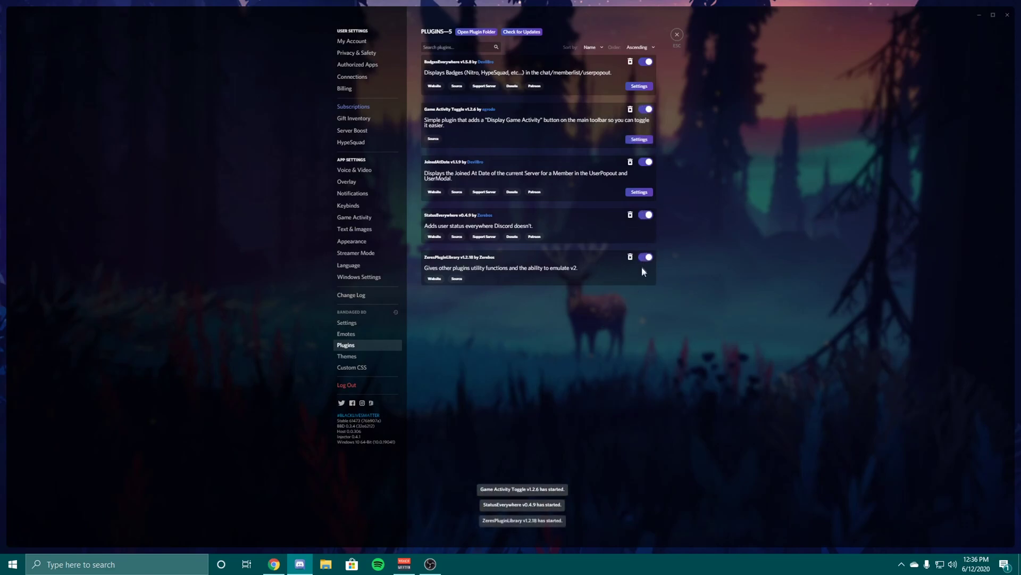
left_click(680, 37)
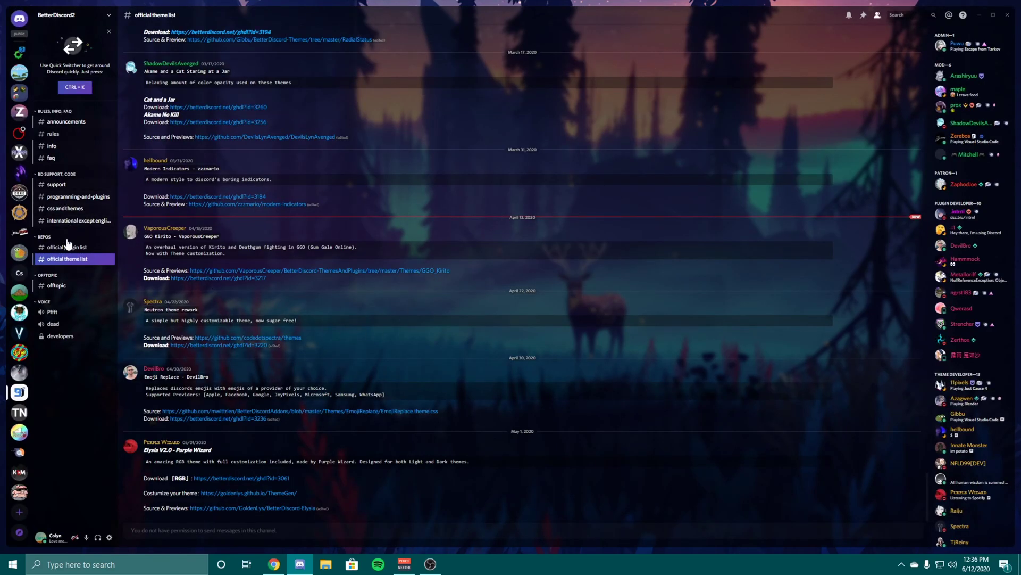
Step: Open the official plugin list channel and view the profile of the Game Activity Toggle post's author to check the join date
left_click(47, 237)
left_click(46, 237)
left_click(64, 247)
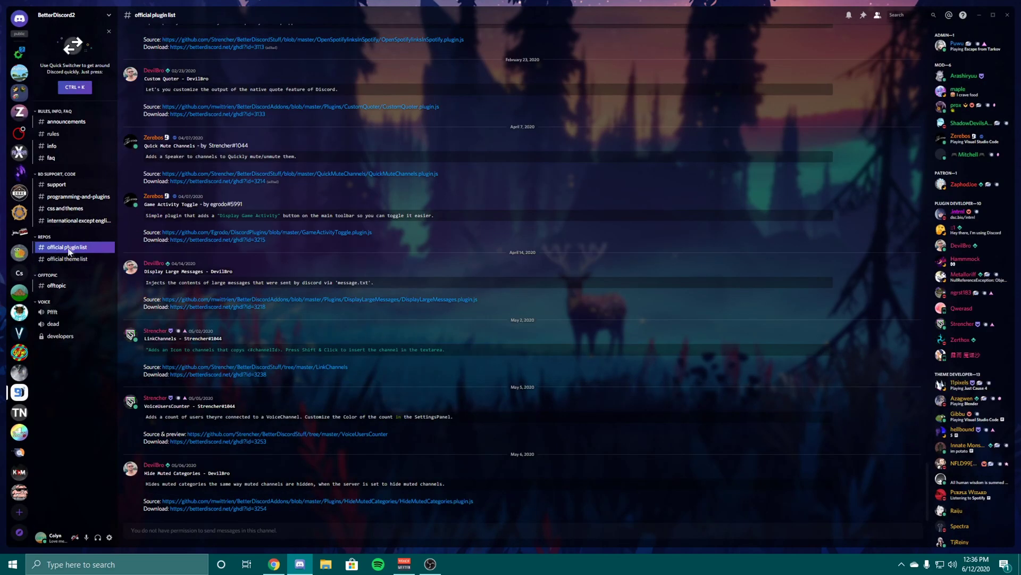
left_click(145, 199)
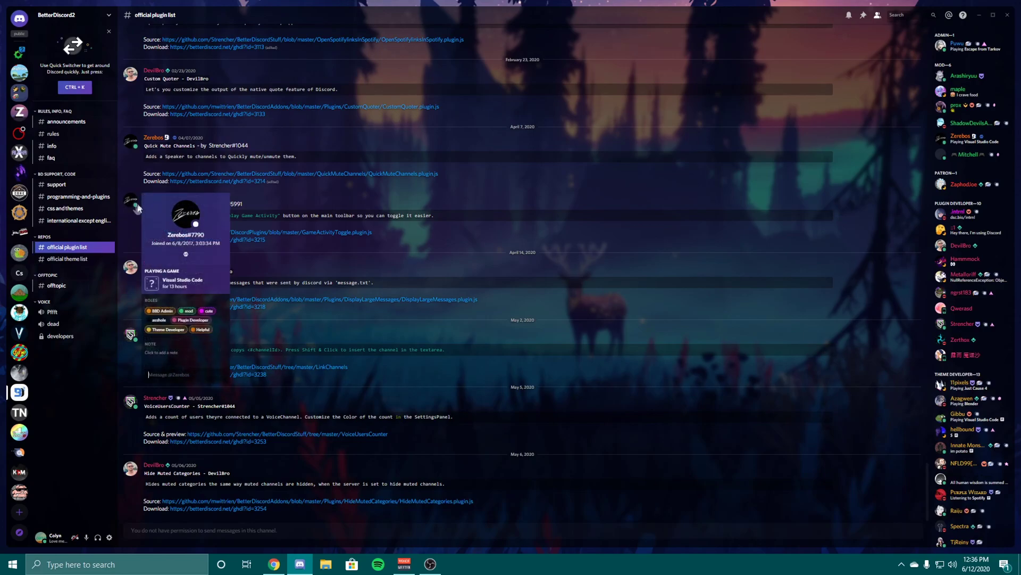
left_click(298, 233)
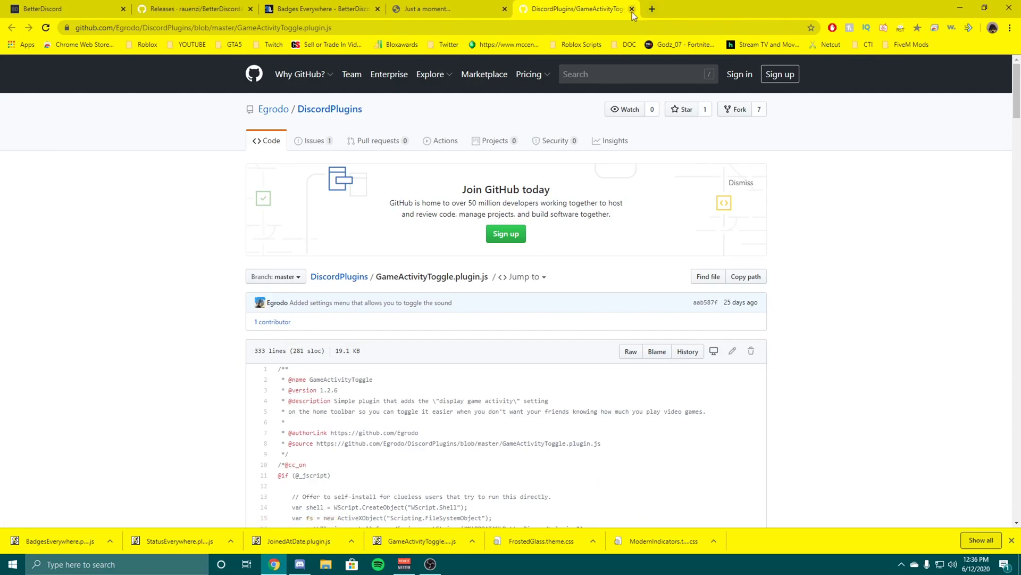
left_click(632, 9)
left_click(960, 7)
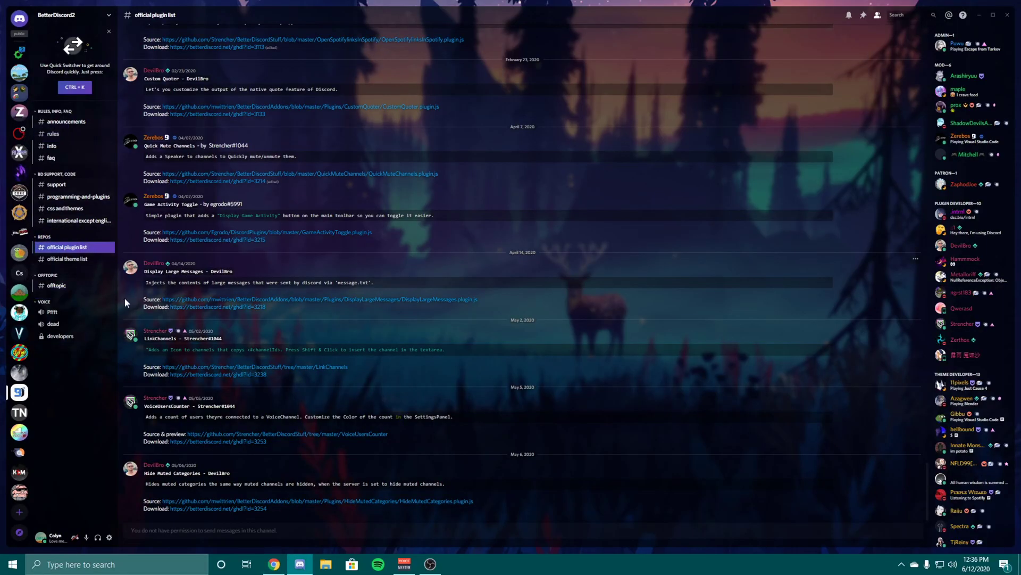
Step: Open the css and themes channel and view its latest messages to check the badges and statuses beside the usernames
left_click(127, 471)
left_click(128, 471)
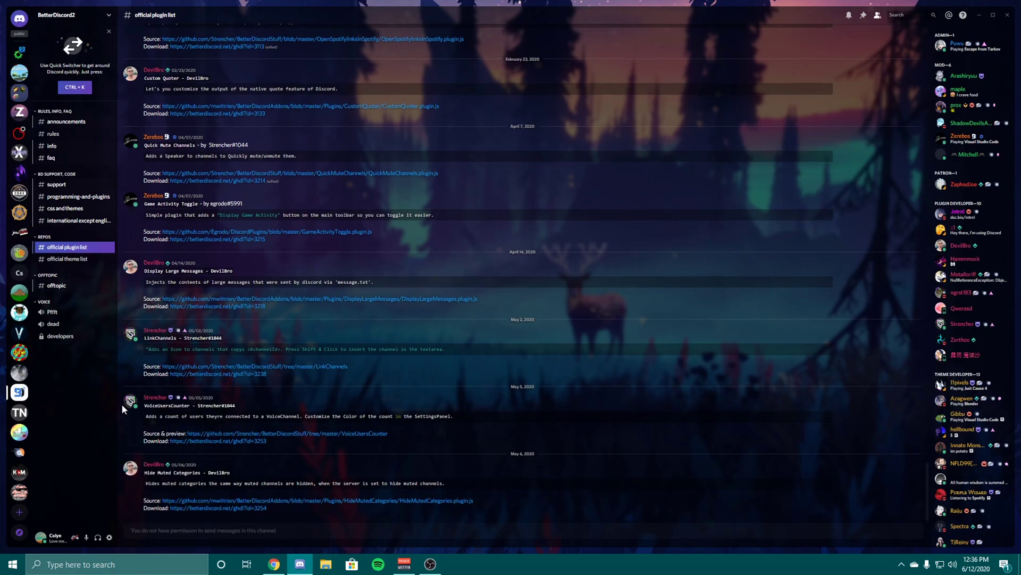
left_click(67, 209)
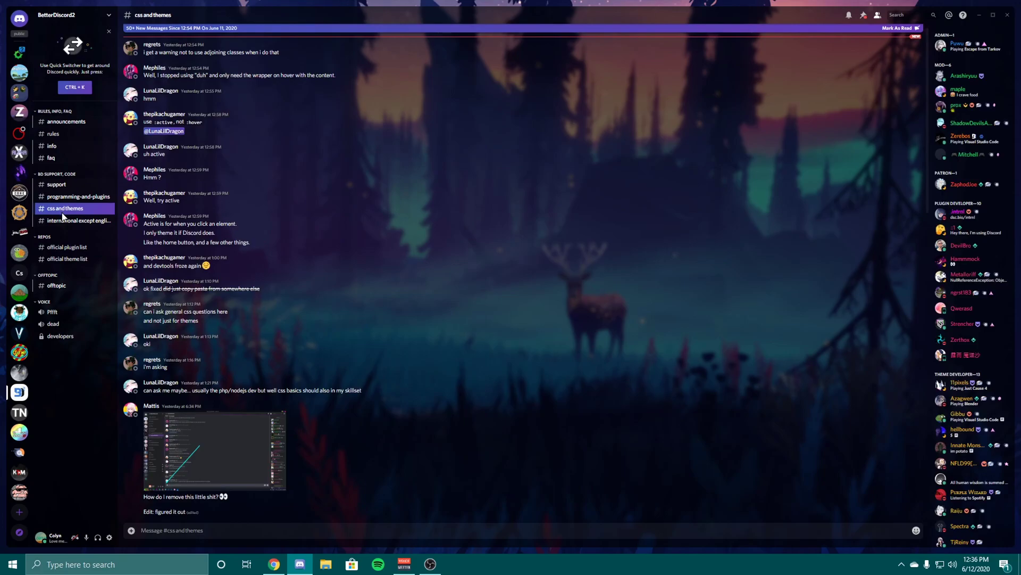
scroll(216, 315, "down", 20)
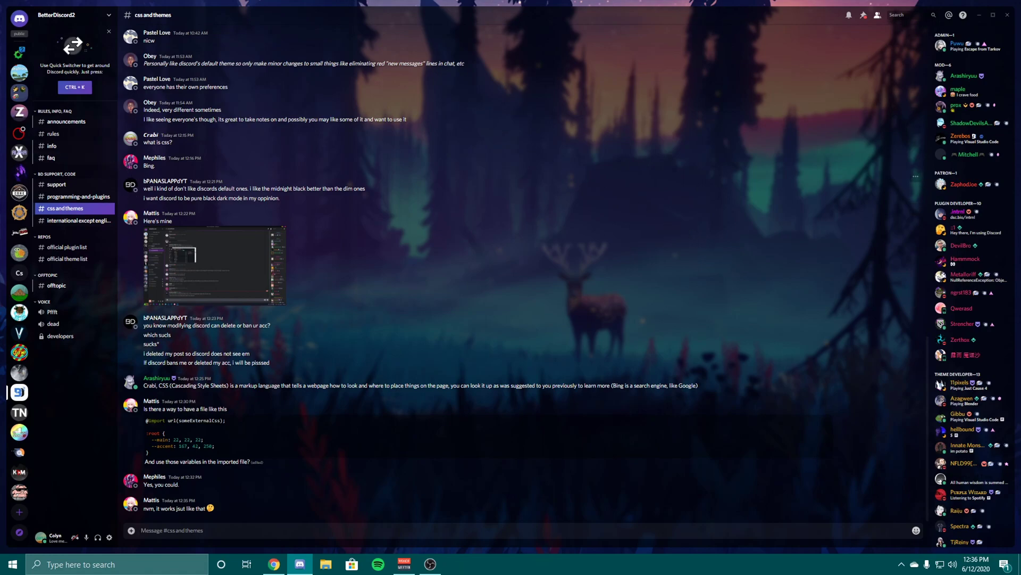
Step: Try the game activity toggle in the user area twice and go to the Friends page
left_click(74, 538)
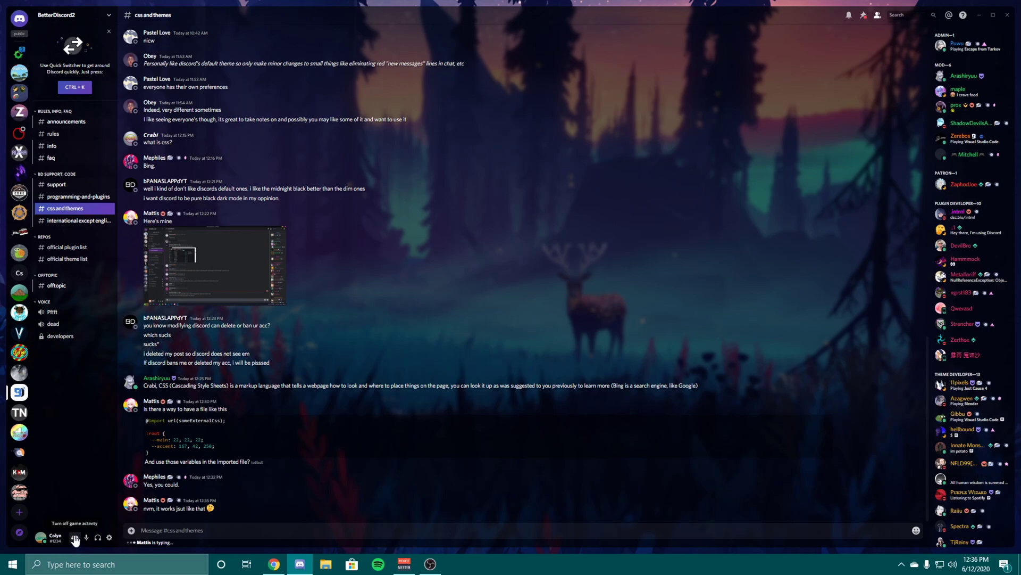
left_click(75, 540)
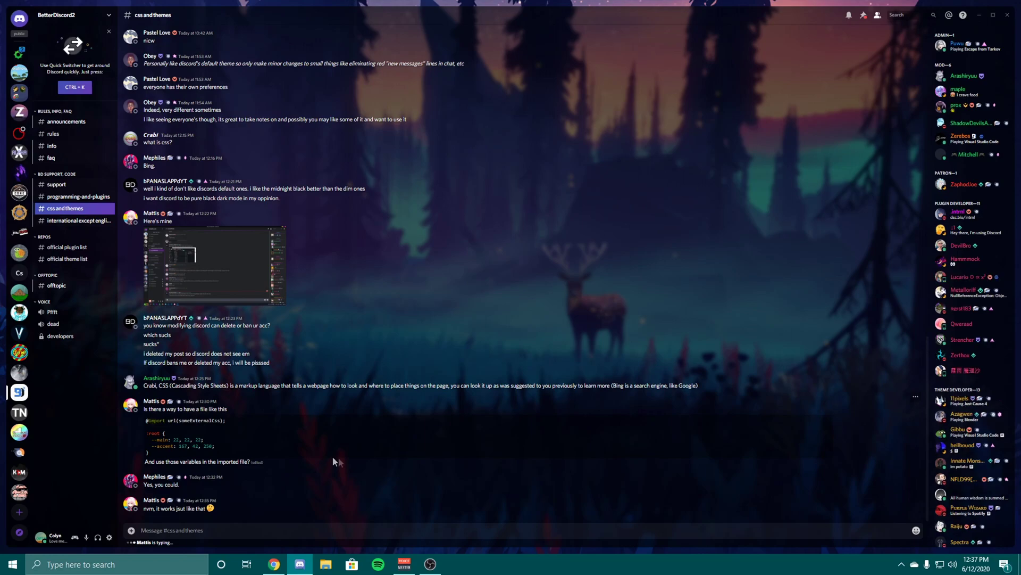
key("ctrl+alt+Up")
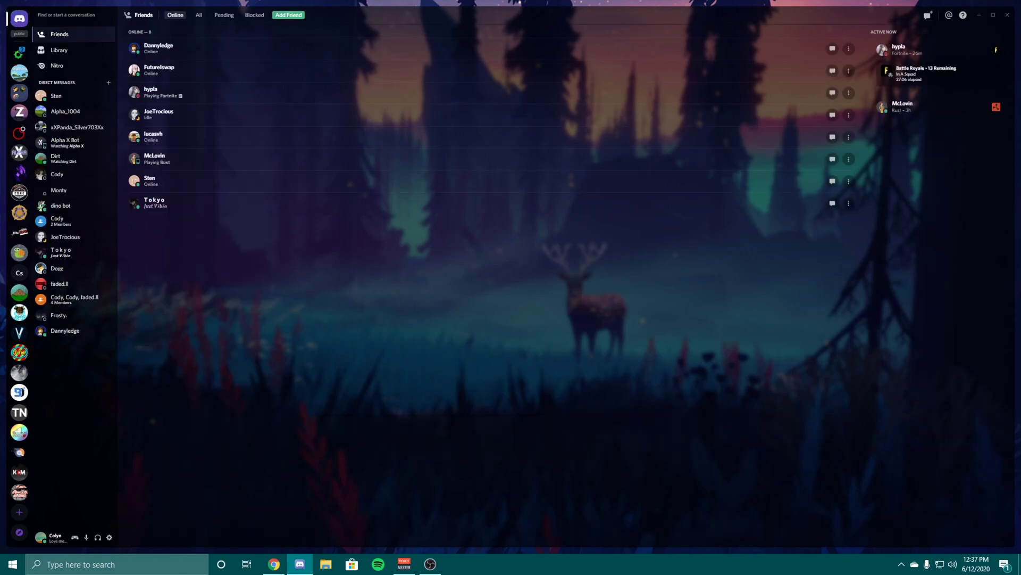